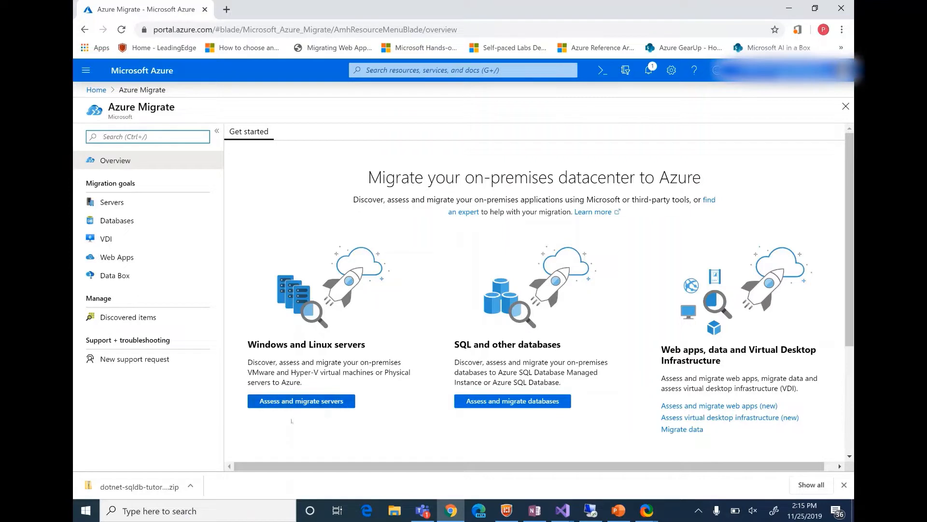
# Start adding tools for server migration in Azure Migrate and create a new resource group named MigrateDemo.
pyautogui.click(198, 205)
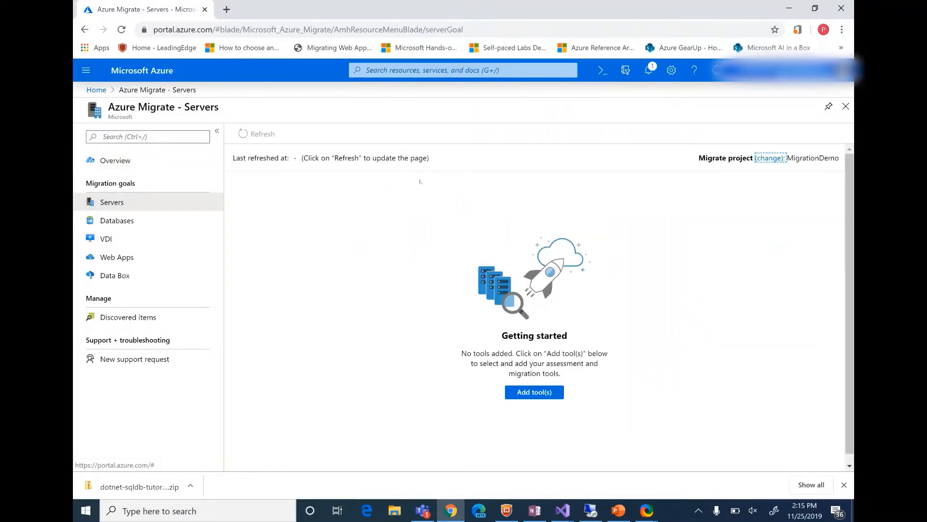
pyautogui.click(534, 392)
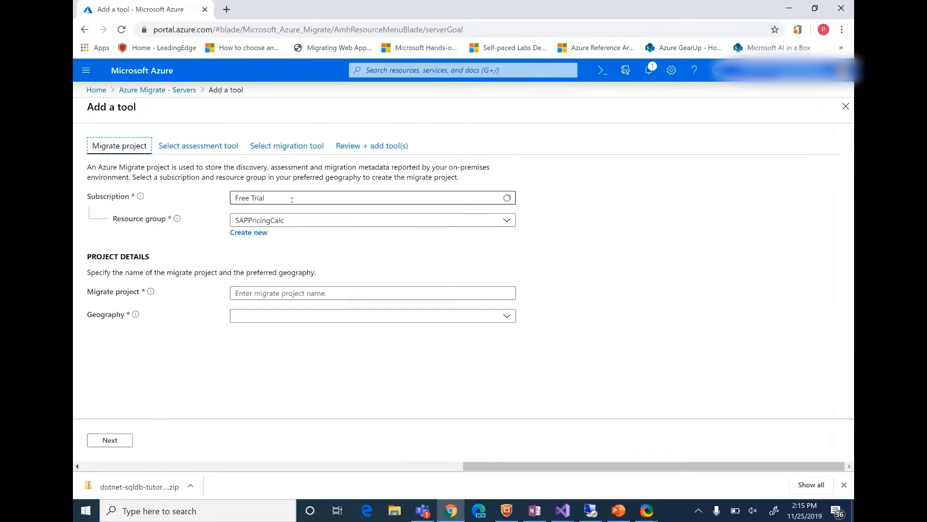
pyautogui.click(447, 220)
pyautogui.click(249, 233)
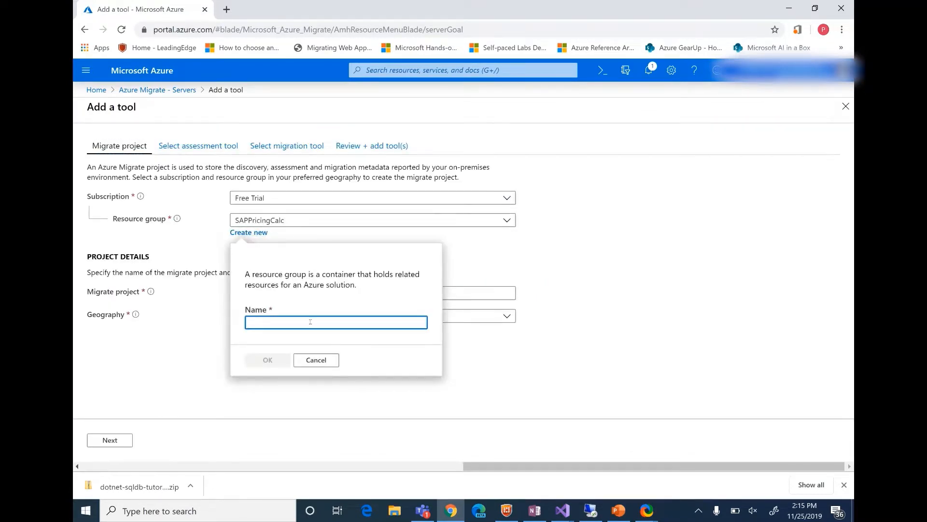
pyautogui.write('MigrateDemo')
pyautogui.click(267, 360)
# Name the migrate project MigrateDemo1 with Europe as the geography, and continue to the assessment tool selection.
pyautogui.click(287, 294)
pyautogui.write('MigrateDemo1')
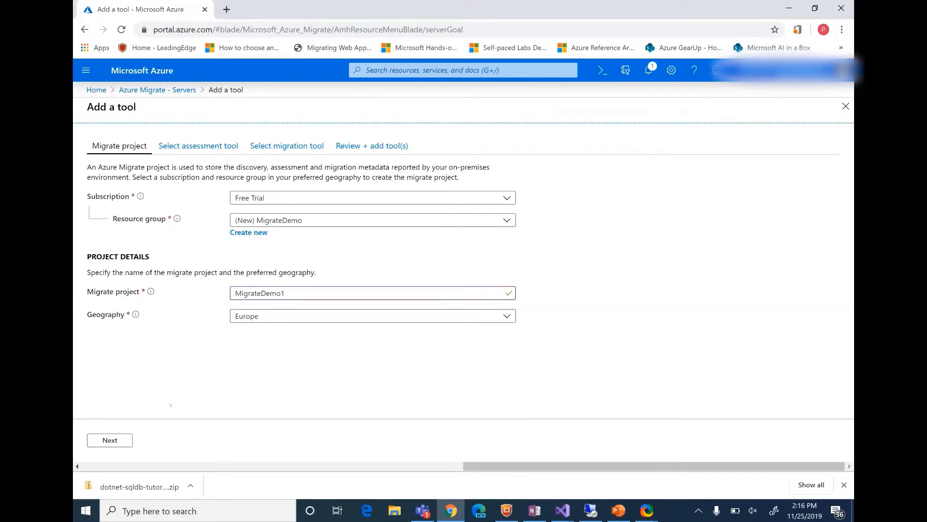
pyautogui.click(124, 436)
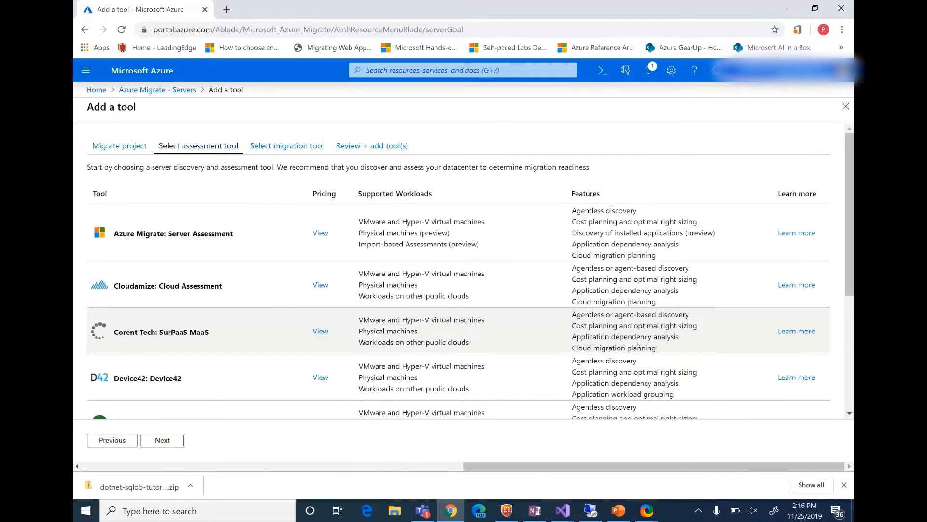
# Choose Azure Migrate: Server Assessment as the assessment tool and proceed to the migration tool selection.
pyautogui.click(211, 229)
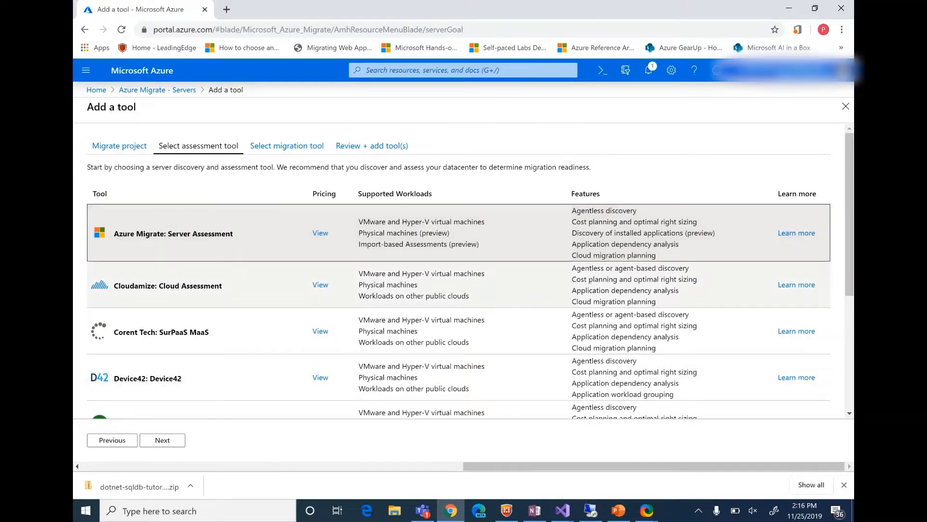
pyautogui.scroll(-4, 491, 298)
pyautogui.scroll(4, 372, 321)
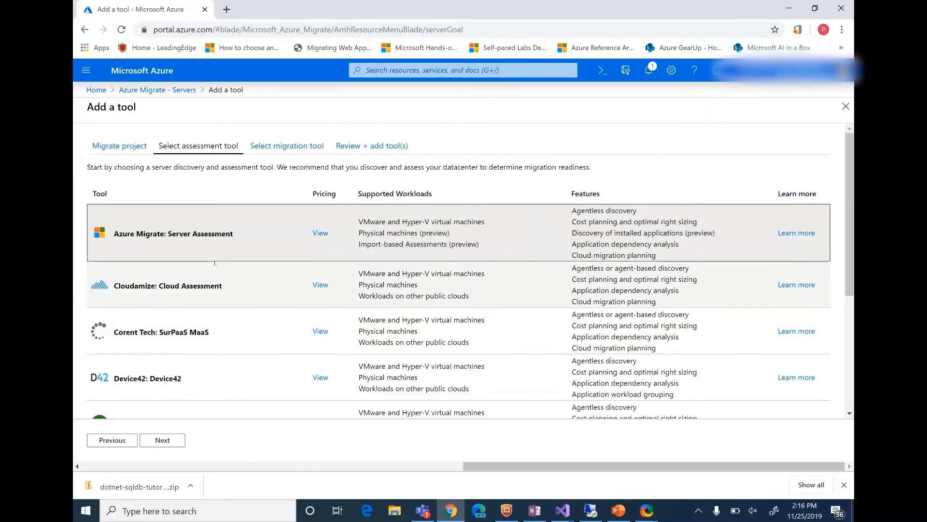
pyautogui.scroll(-4, 770, 281)
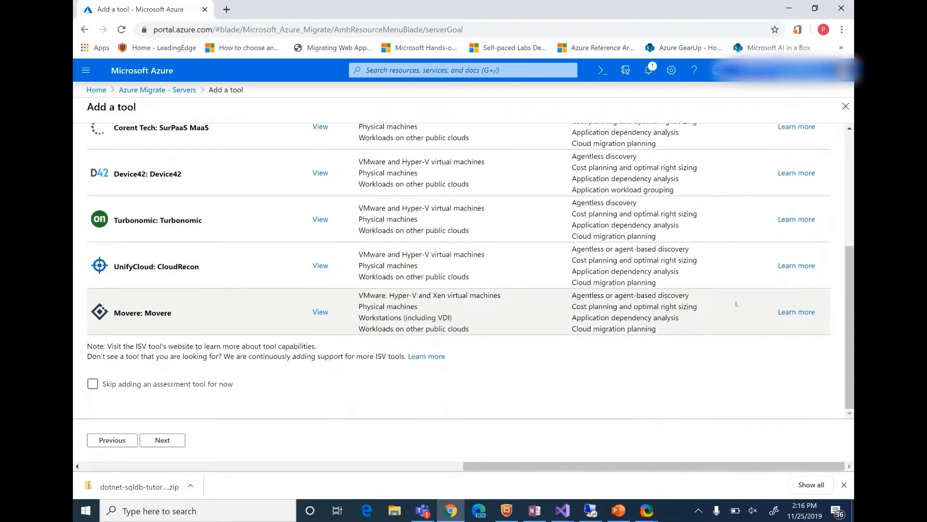
pyautogui.scroll(3, 353, 337)
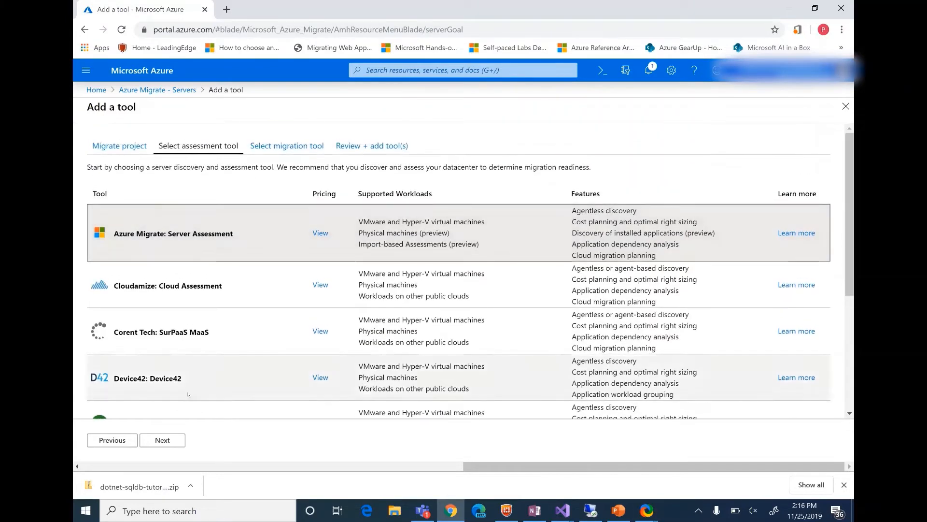
pyautogui.click(162, 440)
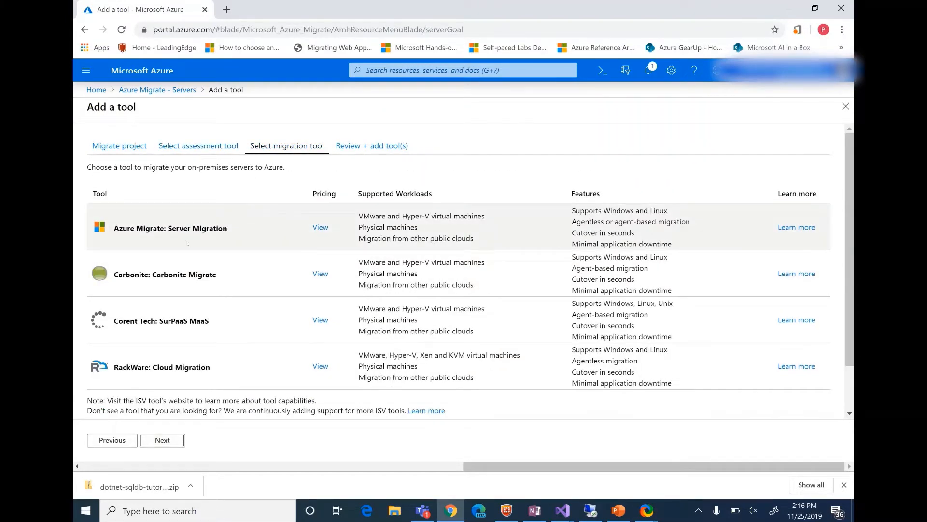
# Choose Azure Migrate: Server Migration as the migration tool and add both tools to the project.
pyautogui.click(187, 242)
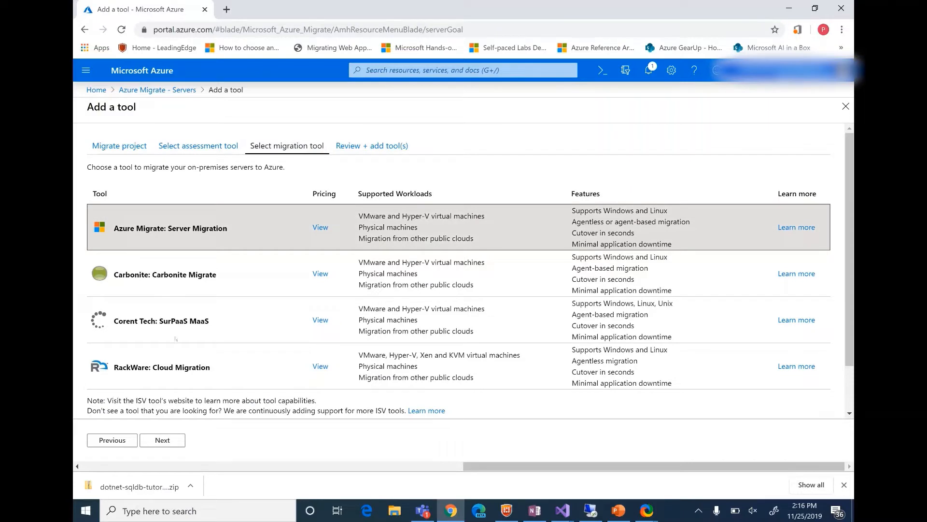
pyautogui.click(171, 442)
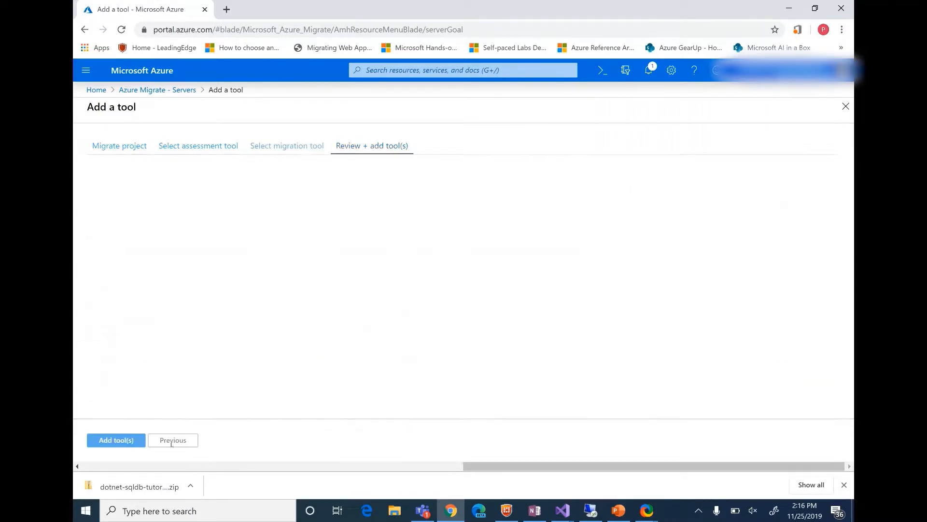
pyautogui.click(116, 440)
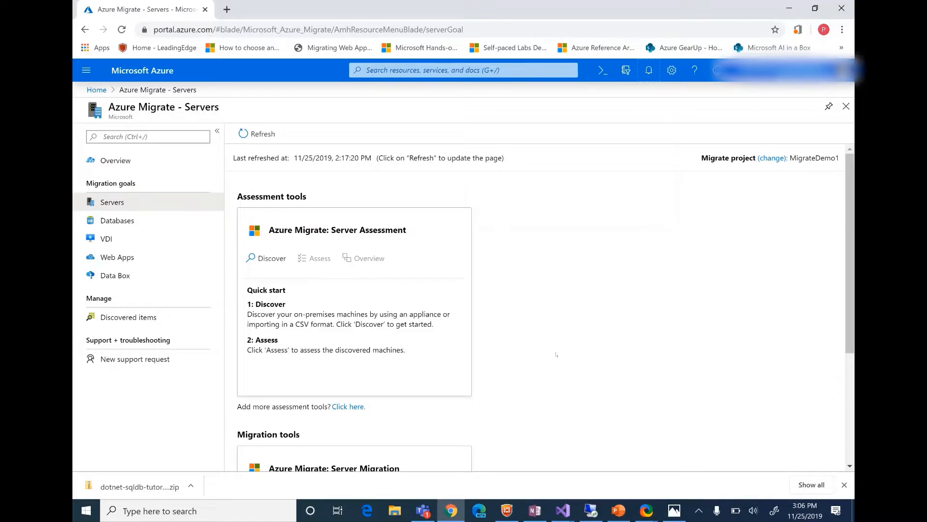
# Switch to the remote desktop session of the Hyper-V host and open the Servers page of Azure Migrate there.
pyautogui.scroll(-2, 551, 353)
pyautogui.scroll(2, 551, 352)
pyautogui.click(584, 511)
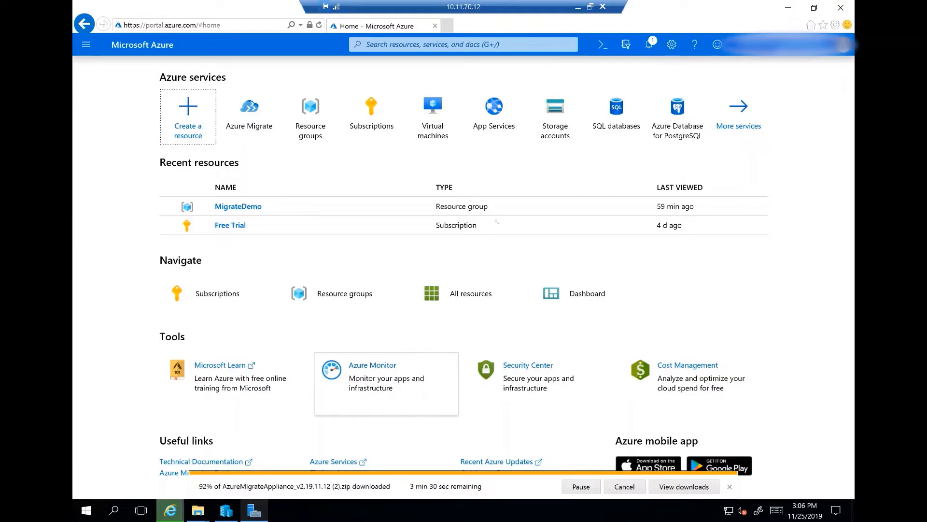
pyautogui.click(233, 126)
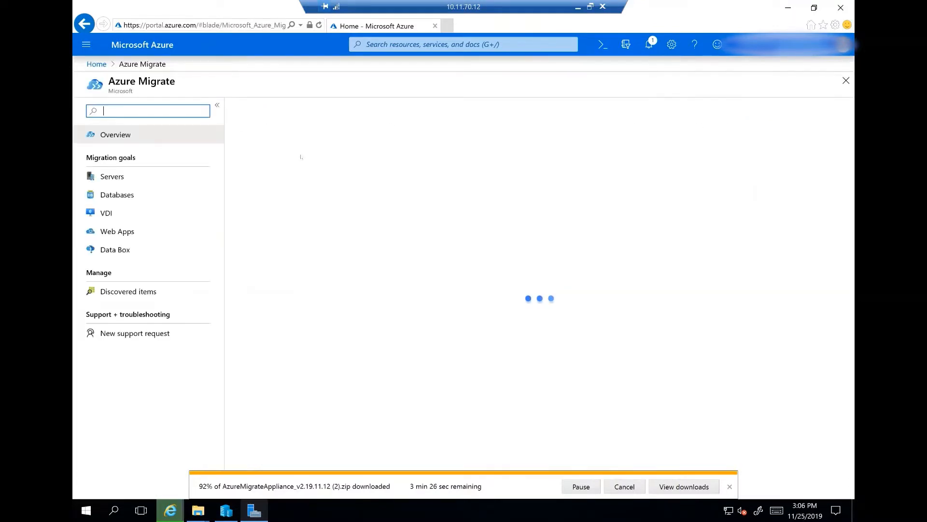
pyautogui.click(167, 176)
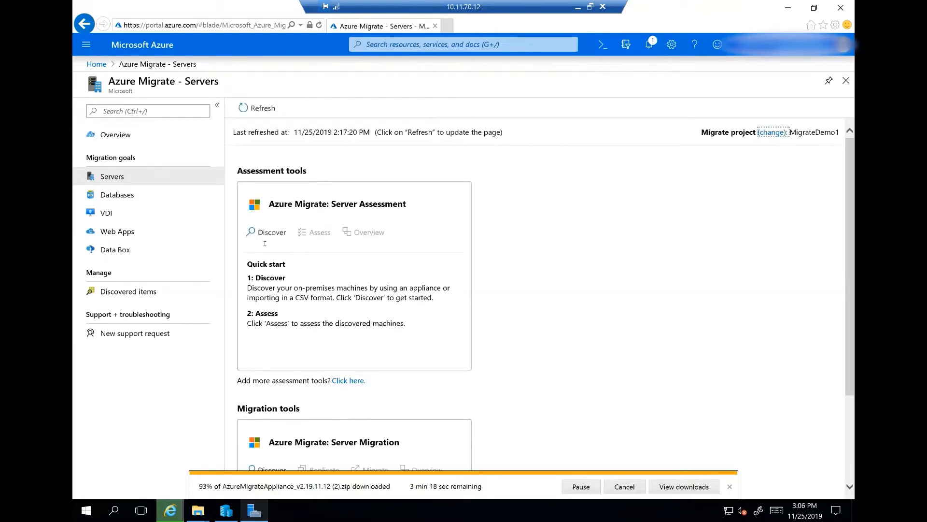
# Open machine discovery for Azure Migrate: Server Assessment and specify that the machines are virtualized with Hyper-V.
pyautogui.click(267, 239)
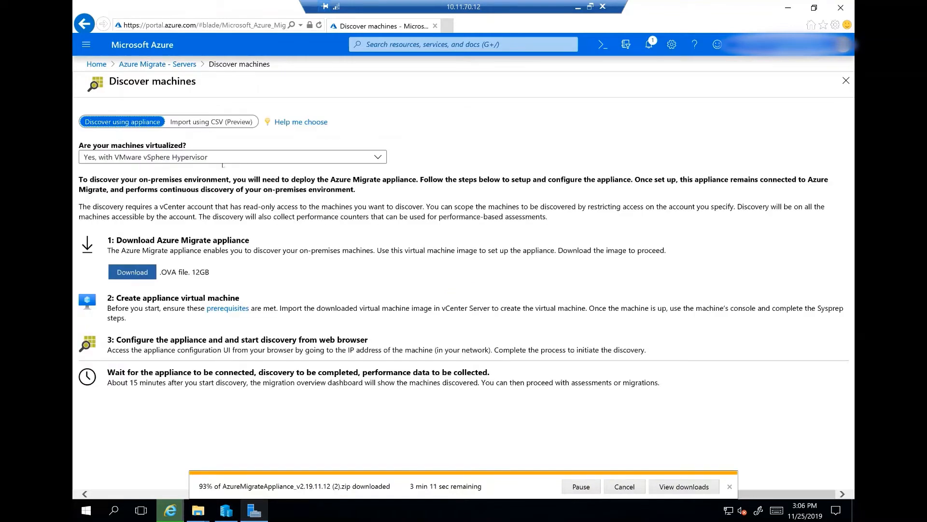
pyautogui.click(273, 161)
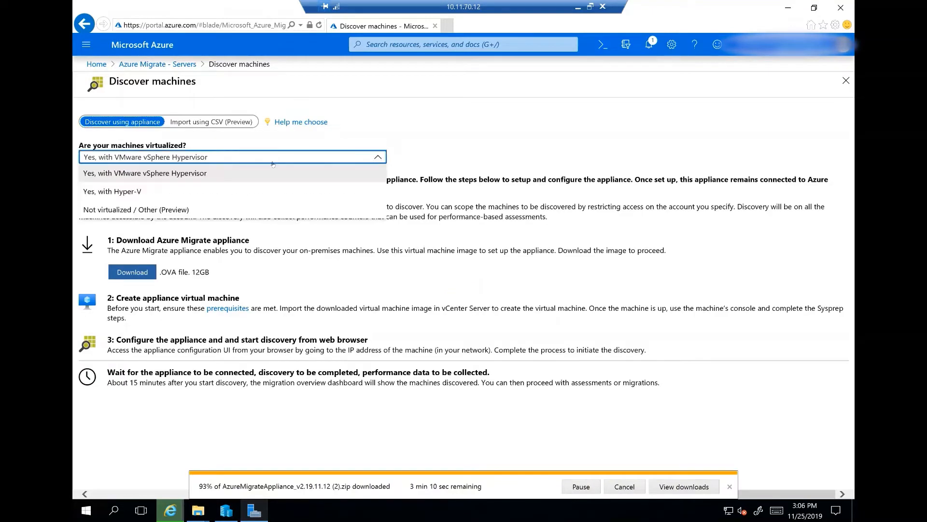
pyautogui.click(269, 191)
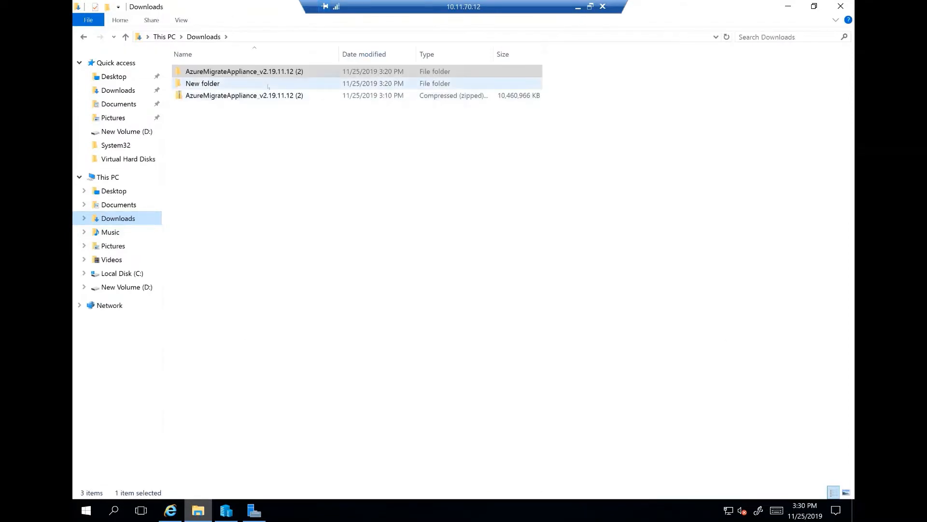
# In Hyper-V Manager, start a virtual machine import from the Virtual Machines folder of the extracted AzureMigrateAppliance_v2.19.11.12 download.
pyautogui.click(226, 510)
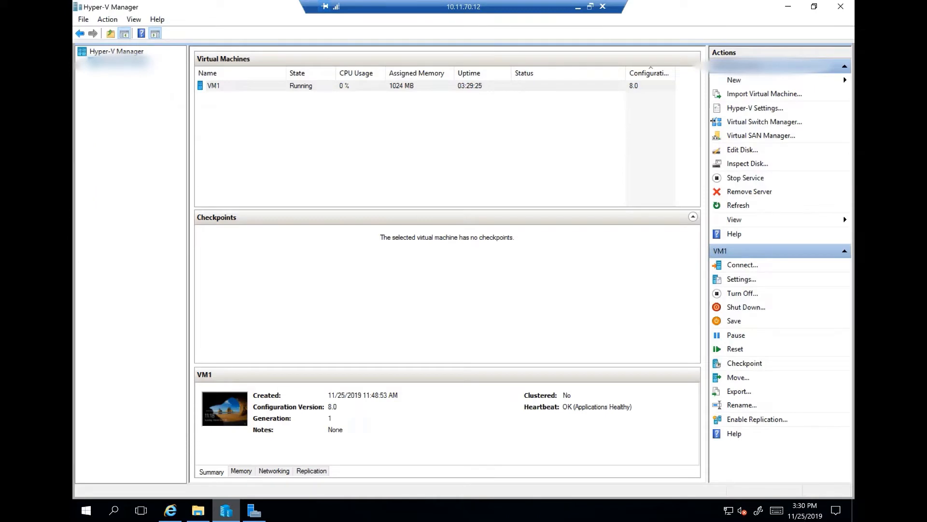
pyautogui.click(733, 95)
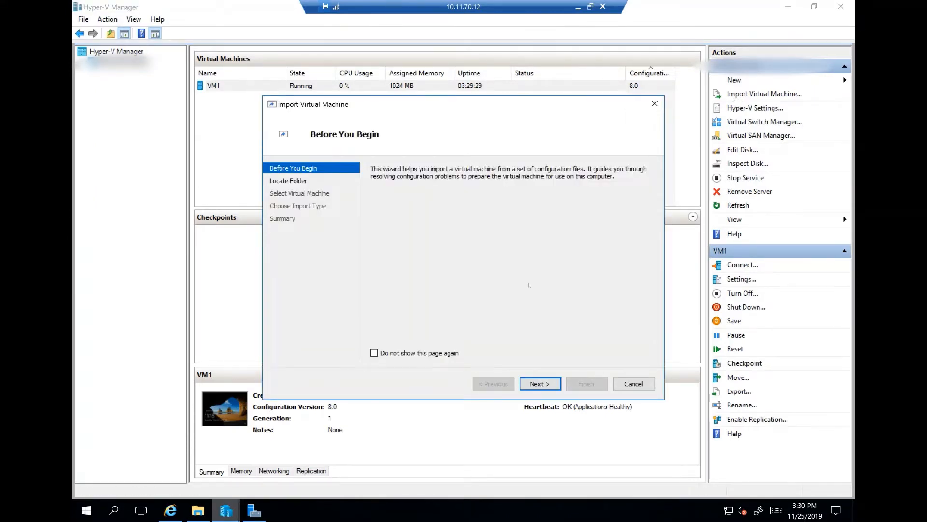
pyautogui.click(546, 383)
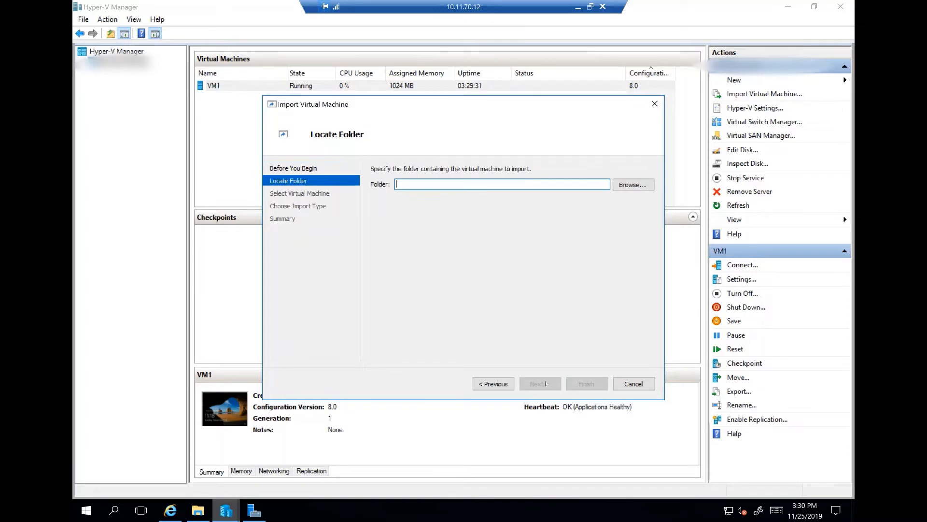
pyautogui.click(633, 185)
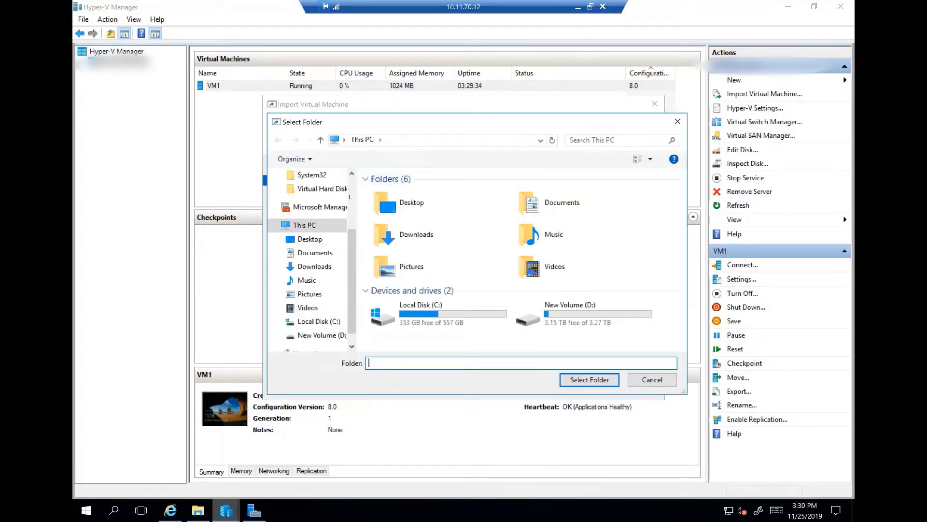
pyautogui.scroll(2, 315, 221)
pyautogui.click(315, 212)
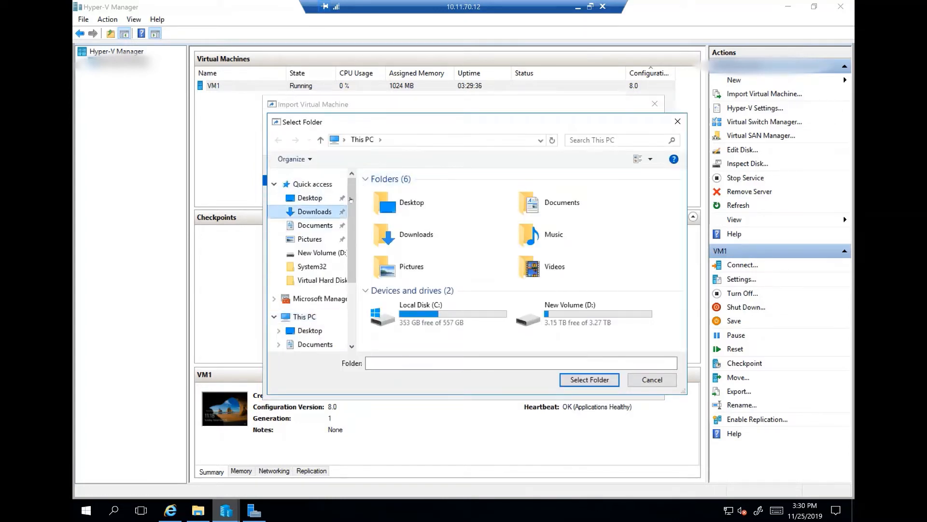
pyautogui.click(376, 193)
pyautogui.doubleClick(376, 193)
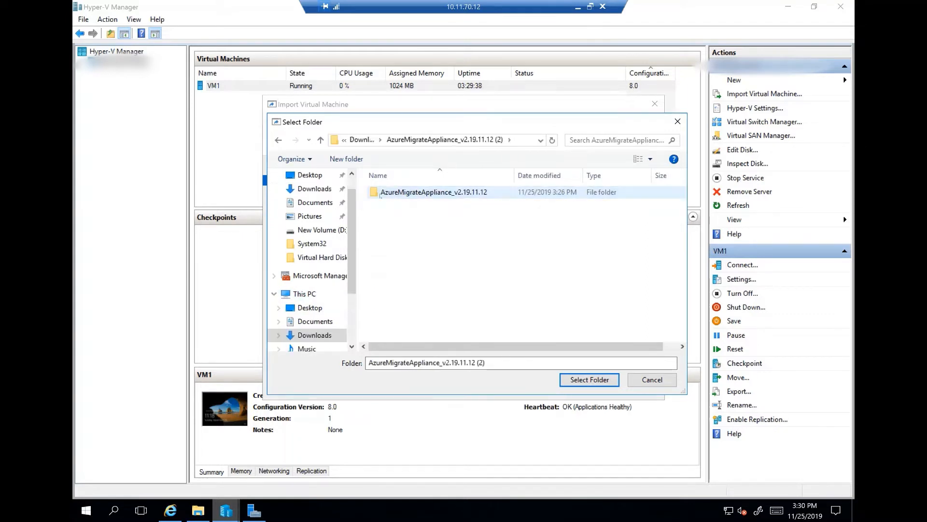
pyautogui.doubleClick(386, 192)
pyautogui.click(463, 218)
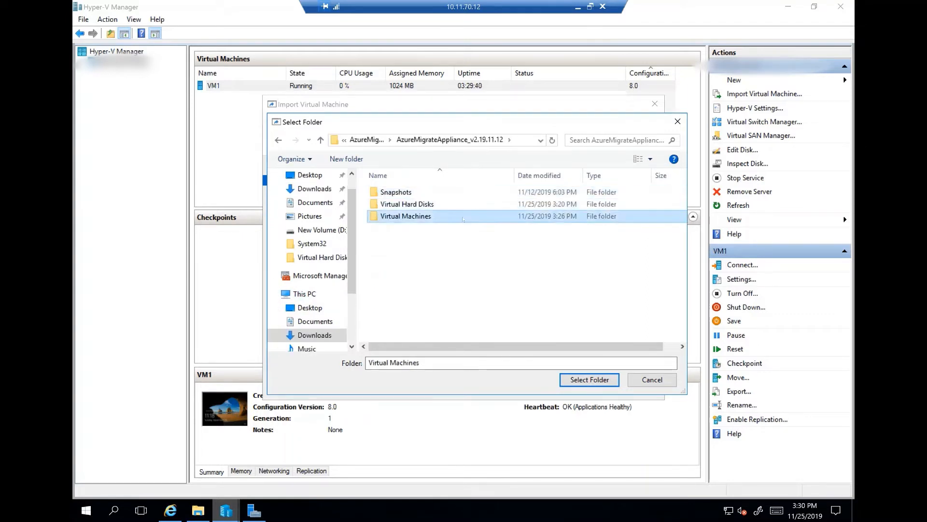
pyautogui.click(589, 379)
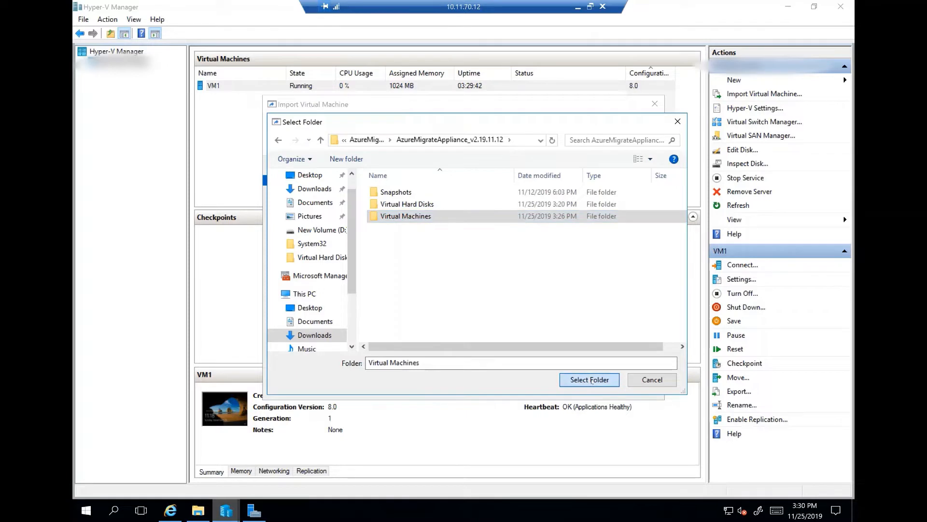
pyautogui.click(541, 384)
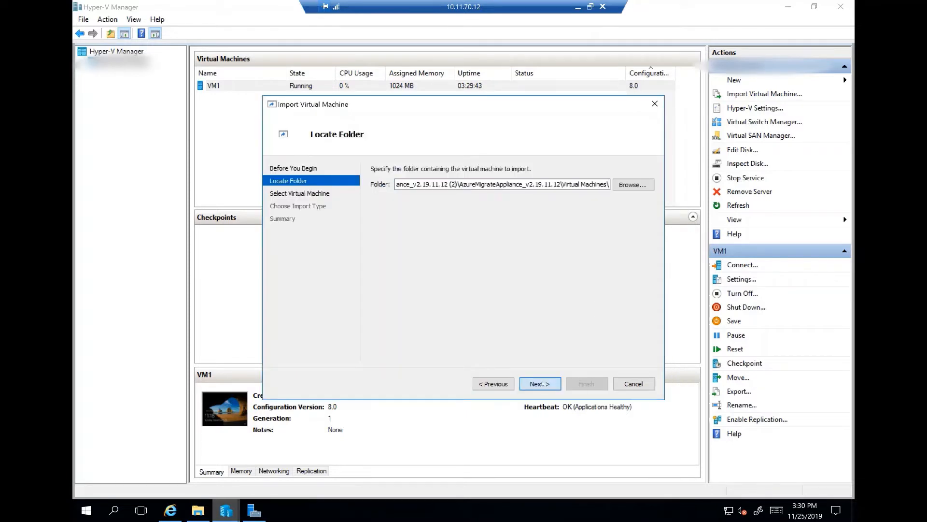
# Import the appliance by registering it in-place with its existing unique ID, connected to the Vlan70 virtual switch.
pyautogui.click(540, 384)
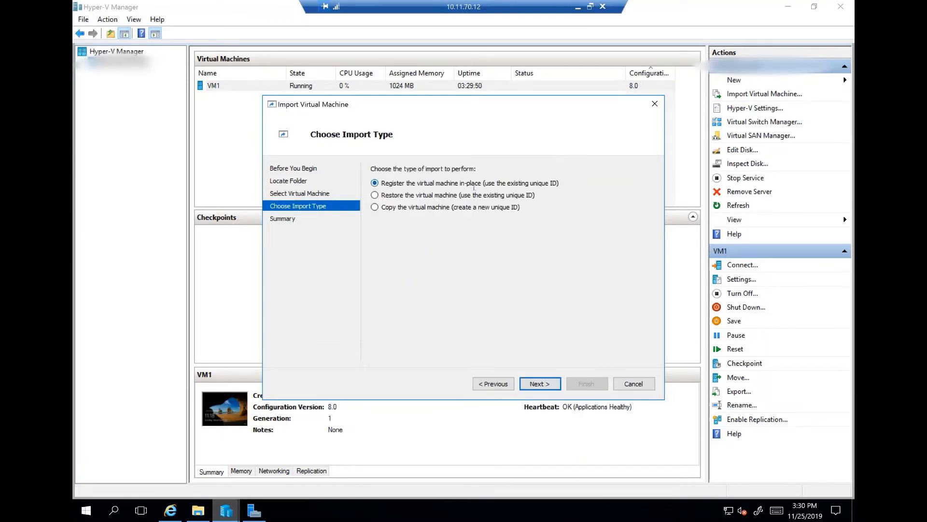
pyautogui.click(537, 382)
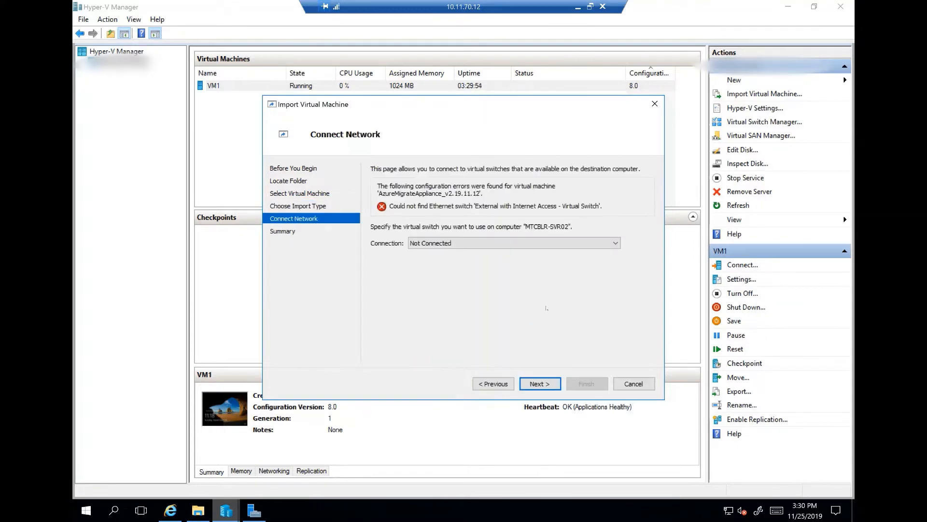
pyautogui.click(489, 245)
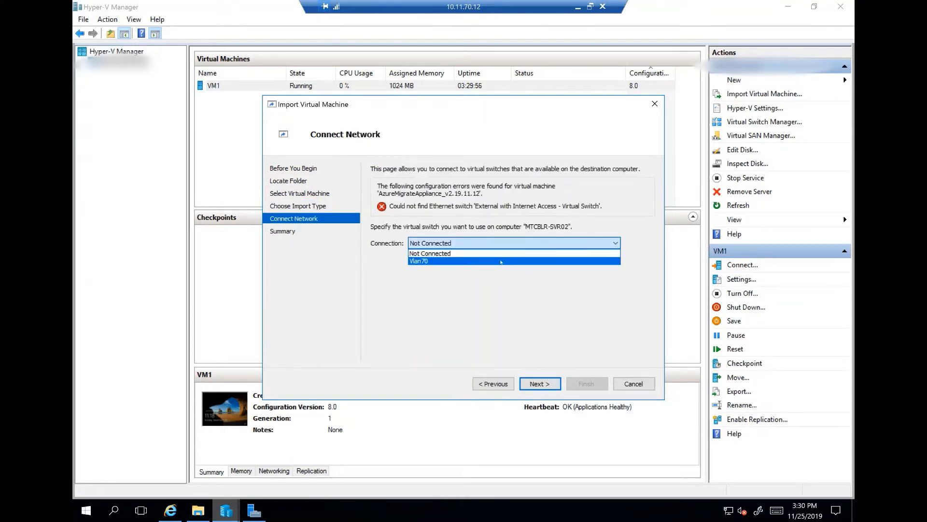
pyautogui.click(501, 262)
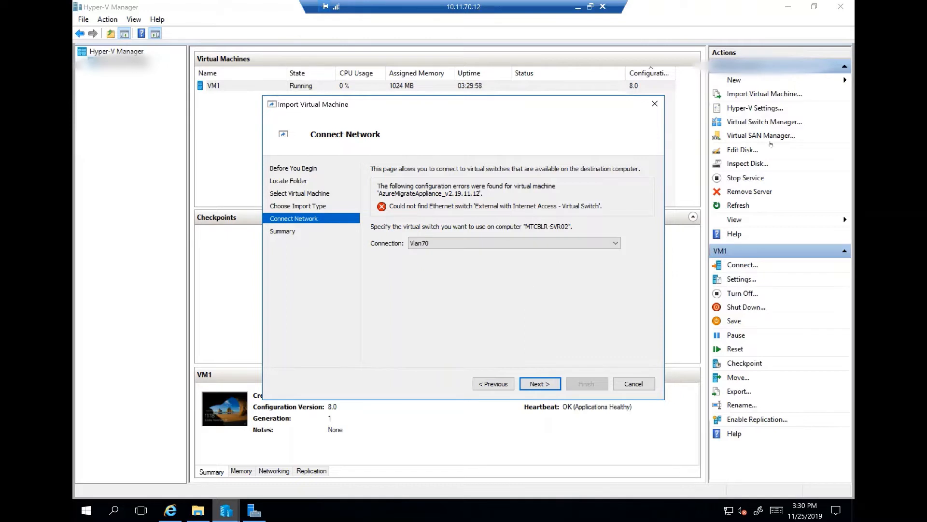
pyautogui.click(555, 384)
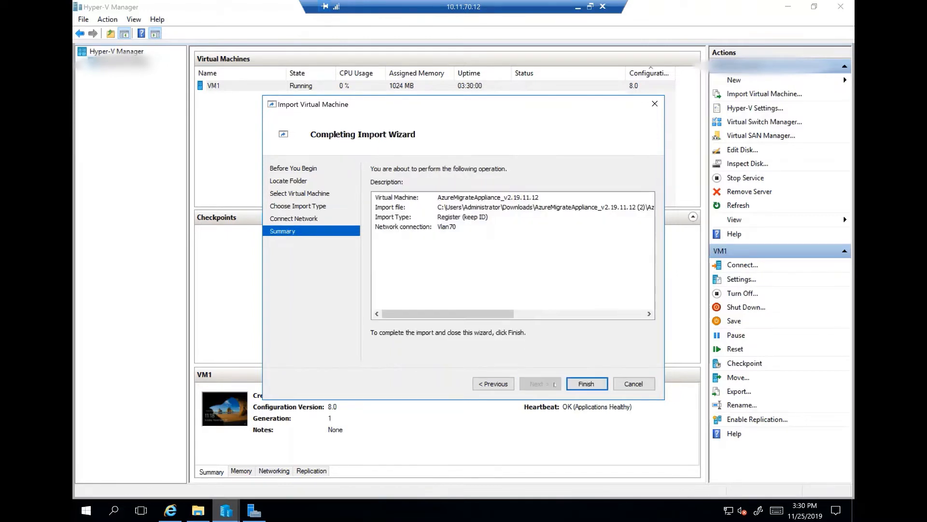
pyautogui.click(587, 384)
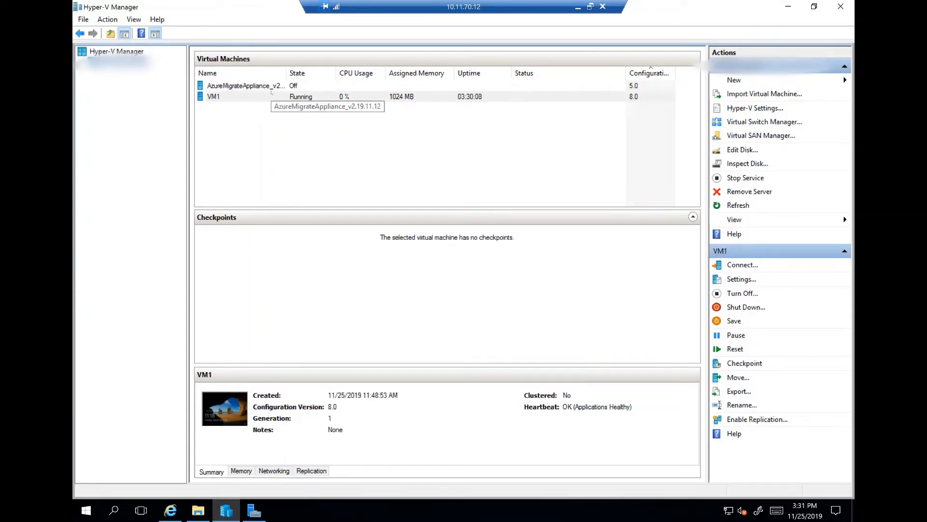
# Start the AzureMigrateAppliance_v2.19.11.12 virtual machine and connect to its console.
pyautogui.click(319, 87)
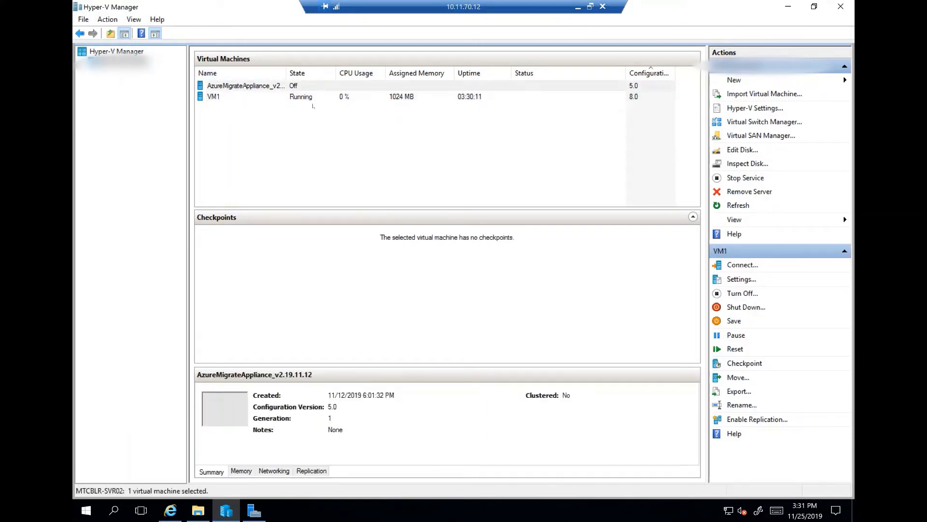
pyautogui.click(170, 517)
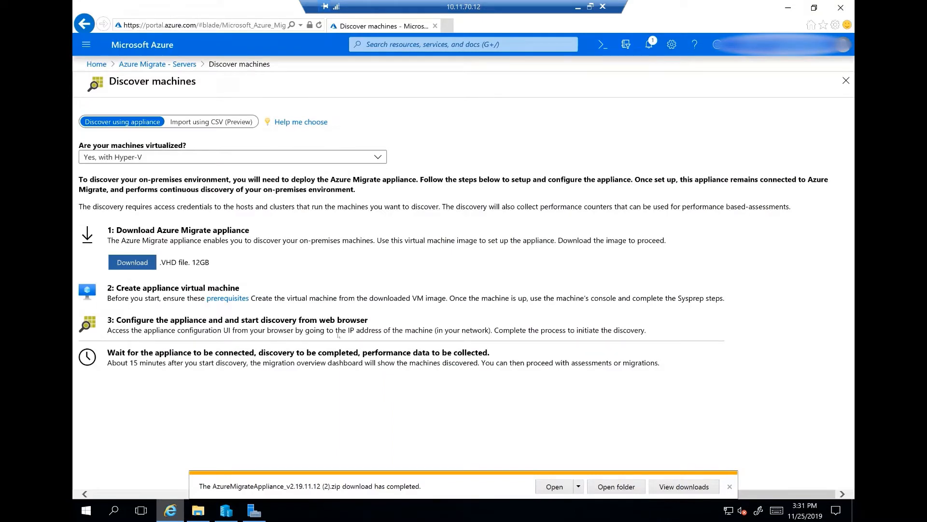
pyautogui.click(254, 513)
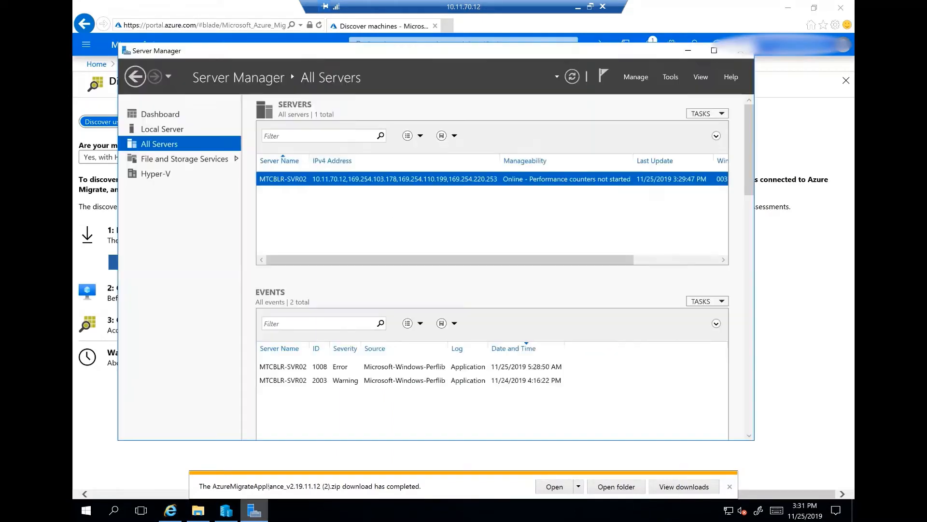
pyautogui.click(226, 510)
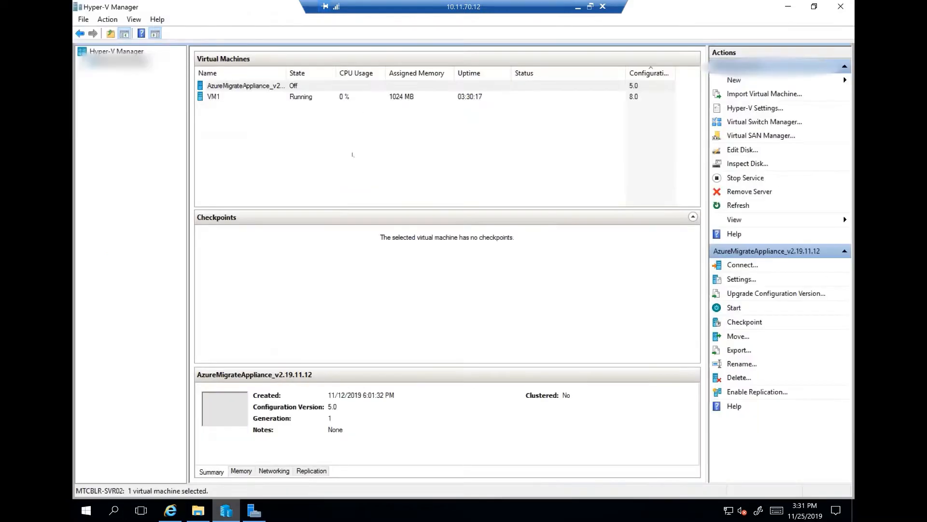
pyautogui.click(377, 86)
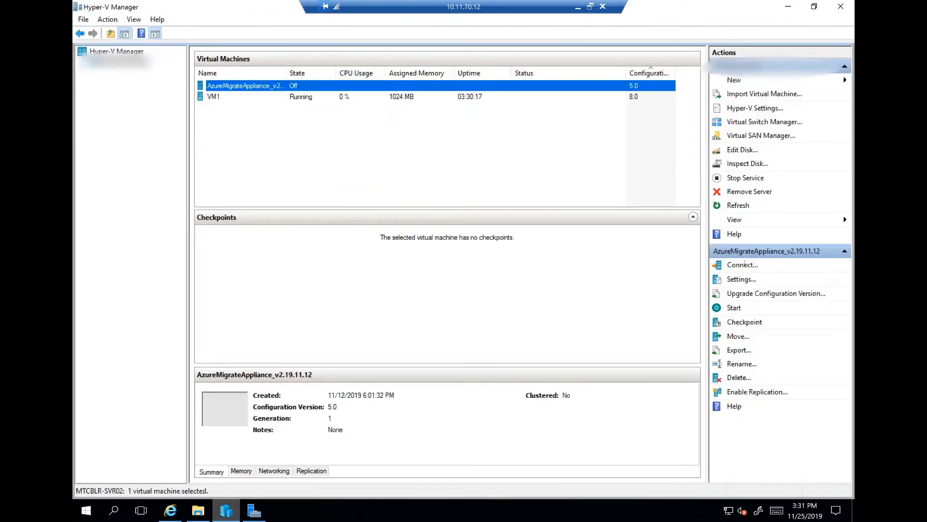
pyautogui.click(734, 307)
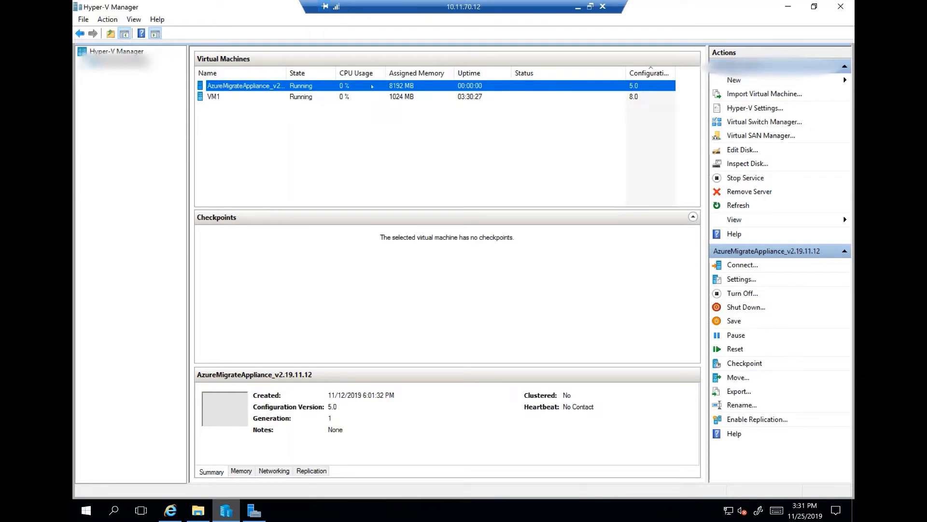
pyautogui.click(761, 263)
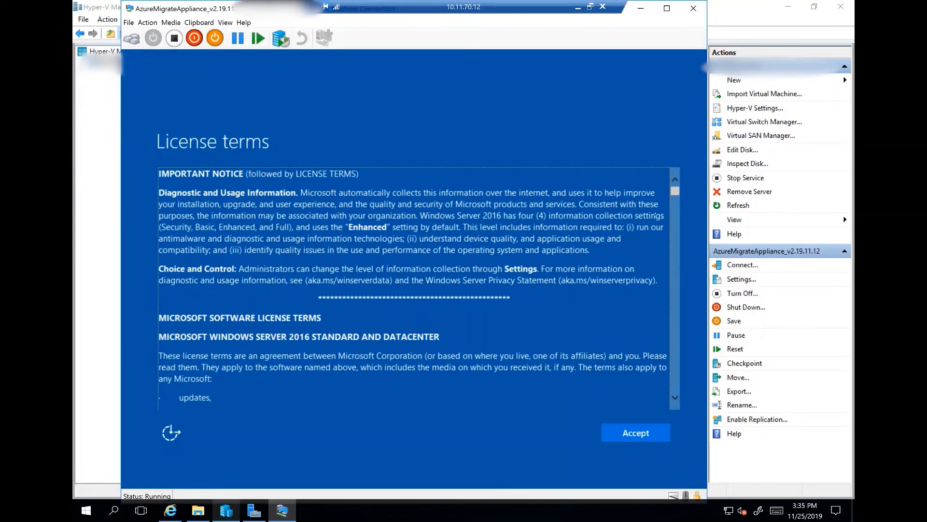
# Accept the Windows Server license terms in the appliance and set the built-in Administrator account's password, entering it in both password fields.
pyautogui.moveTo(675, 191); pyautogui.dragTo(654, 433)
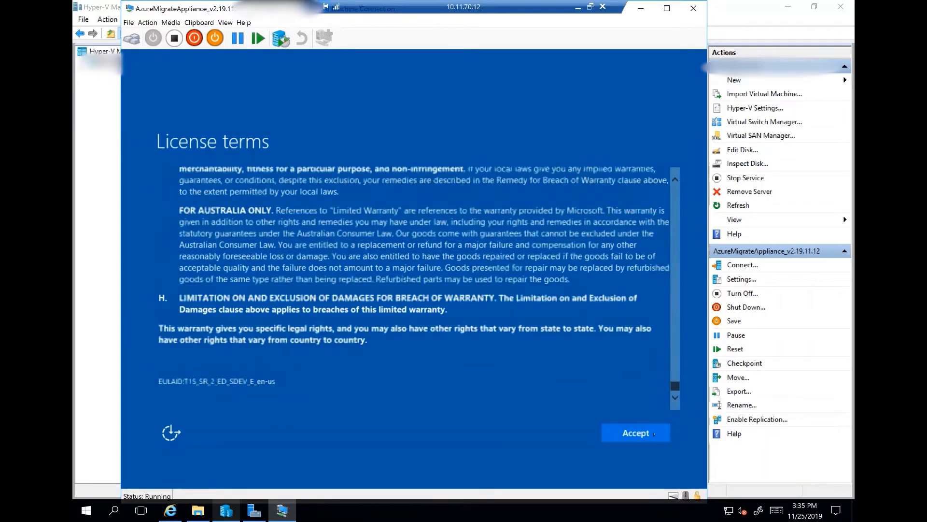
pyautogui.click(654, 433)
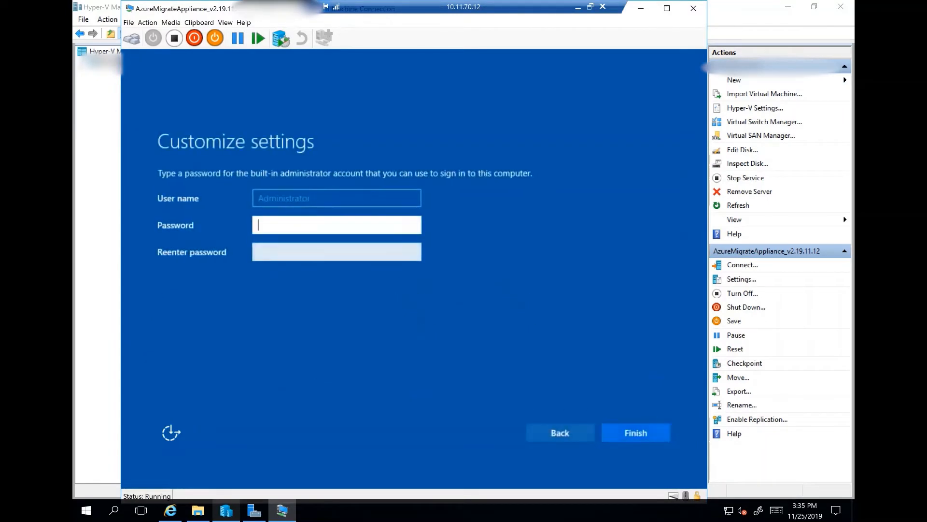
pyautogui.write('•••••••••')
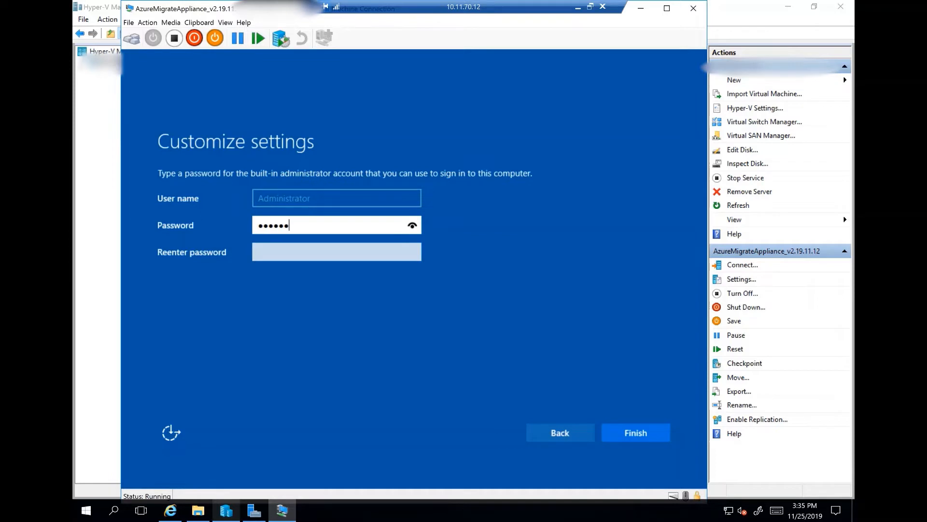
pyautogui.press('Tab')
pyautogui.write('•••••••')
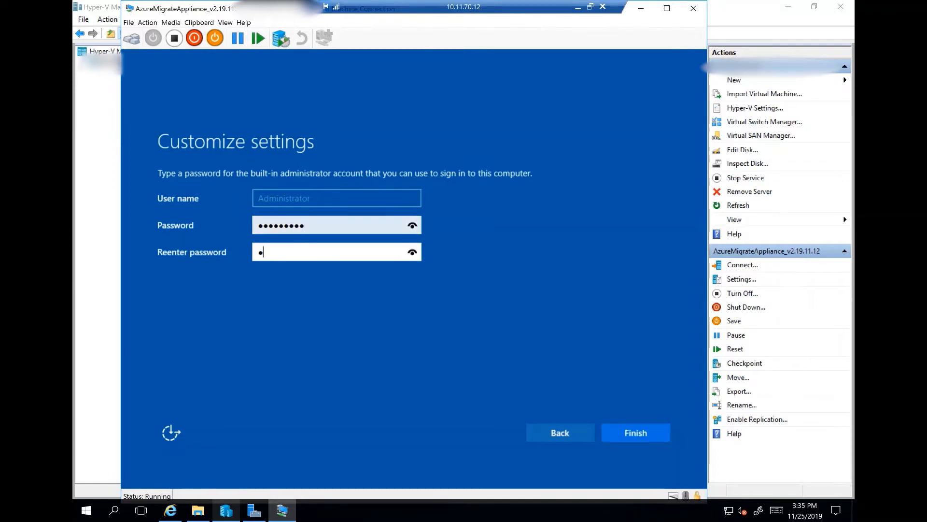
pyautogui.write('••')
pyautogui.press('Return')
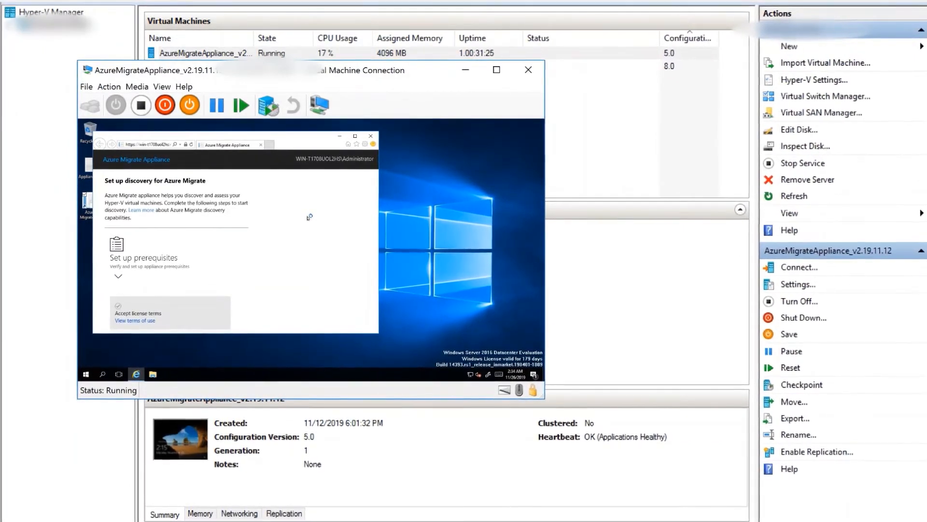
# Accept the Azure Migrate Appliance license terms and continue past the prerequisites checks to the Azure registration.
pyautogui.scroll(-2, 217, 252)
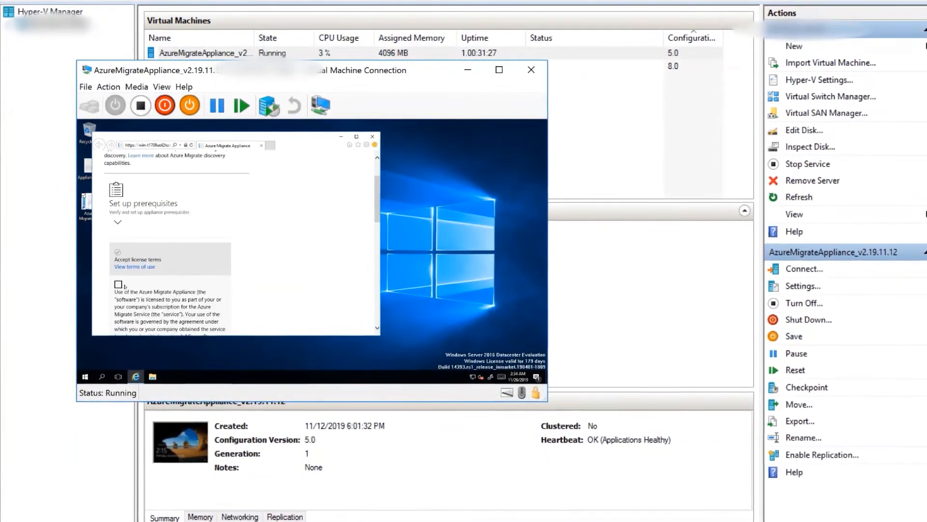
pyautogui.click(118, 285)
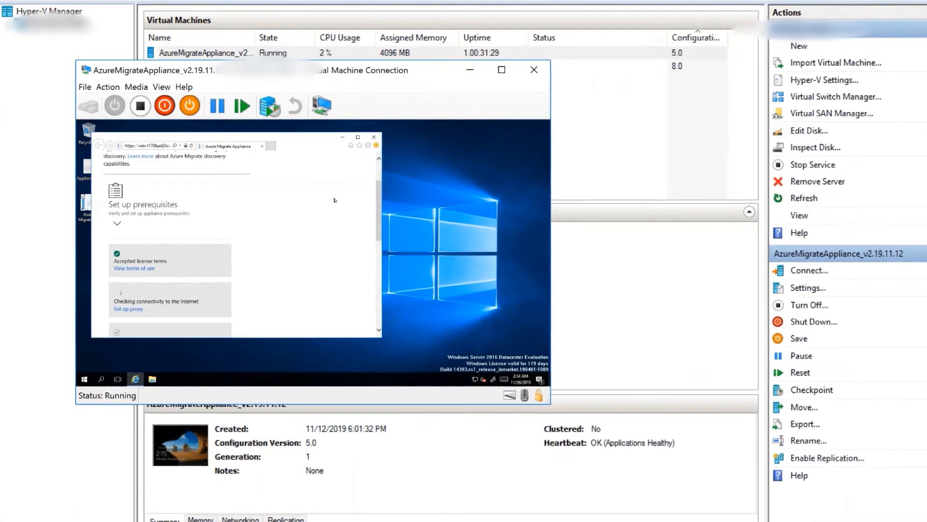
pyautogui.scroll(-2, 306, 239)
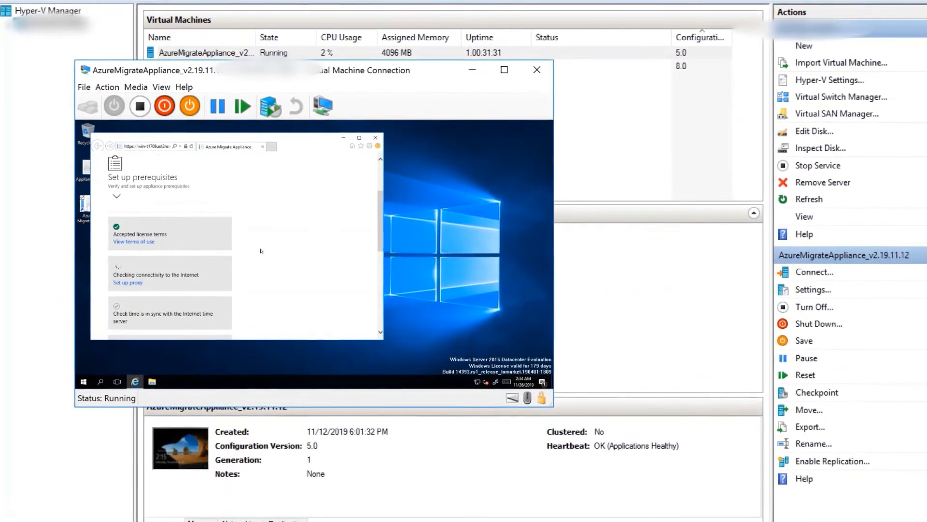
pyautogui.scroll(-2, 236, 241)
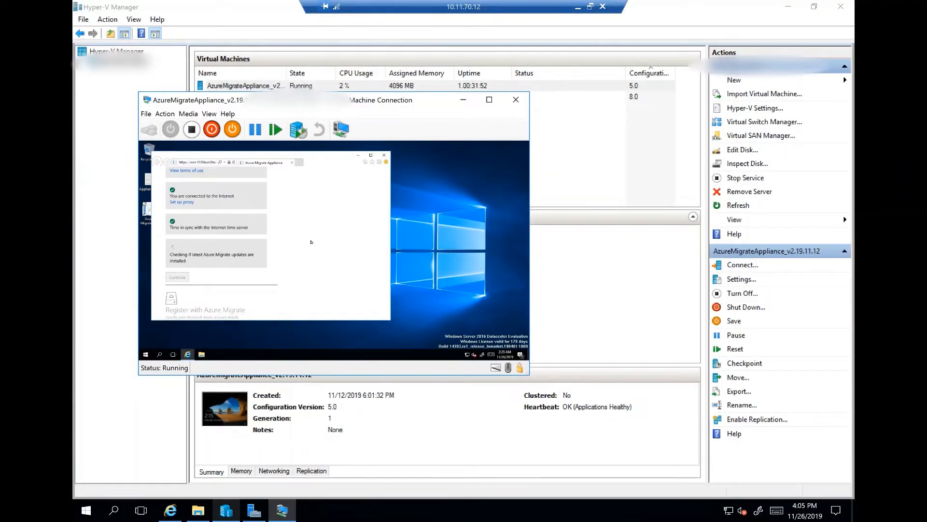
pyautogui.click(177, 269)
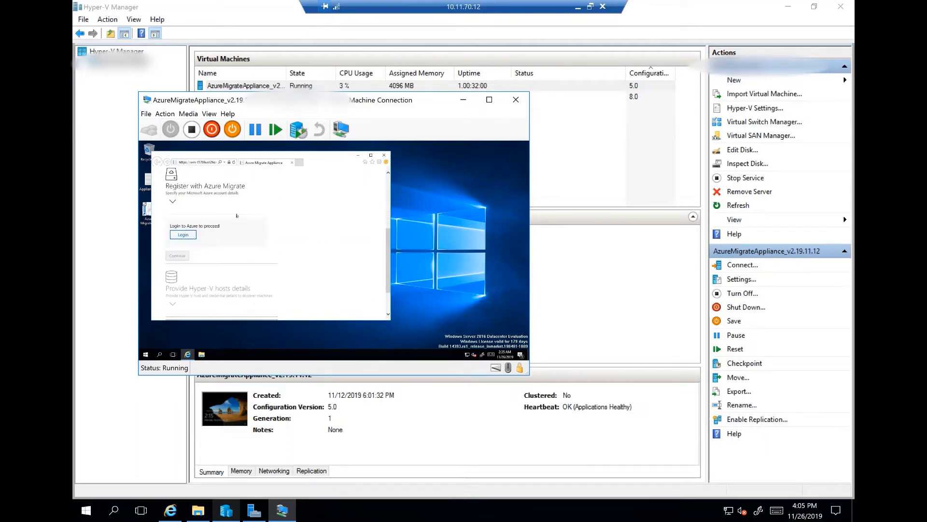
# Log in to Azure with the Microsoft account by entering the account password, and return to the Azure Migrate Appliance page.
pyautogui.click(184, 235)
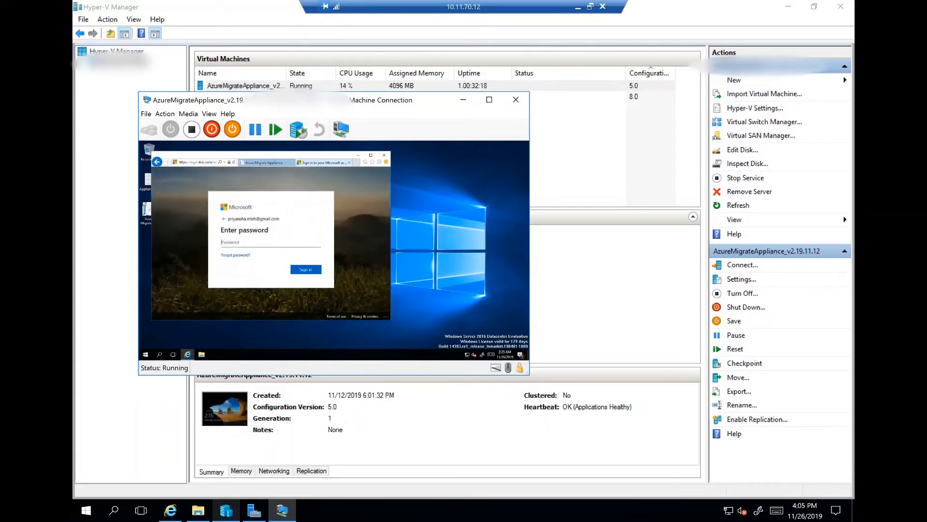
pyautogui.write('••••••')
pyautogui.press('Return')
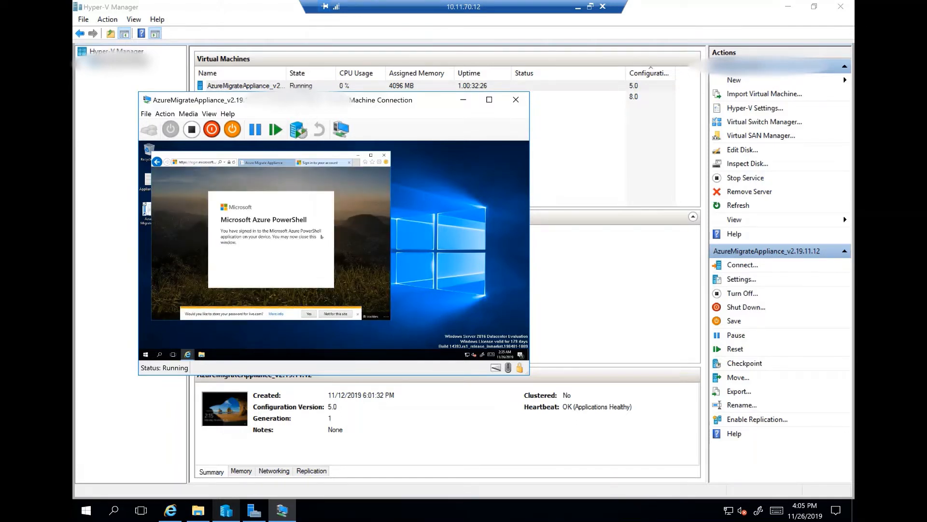
pyautogui.click(271, 163)
# Register the appliance as Appliance1 under the Free Trial subscription and the MigrateDemo1(MigrateDemo) migrate project.
pyautogui.scroll(-1, 203, 281)
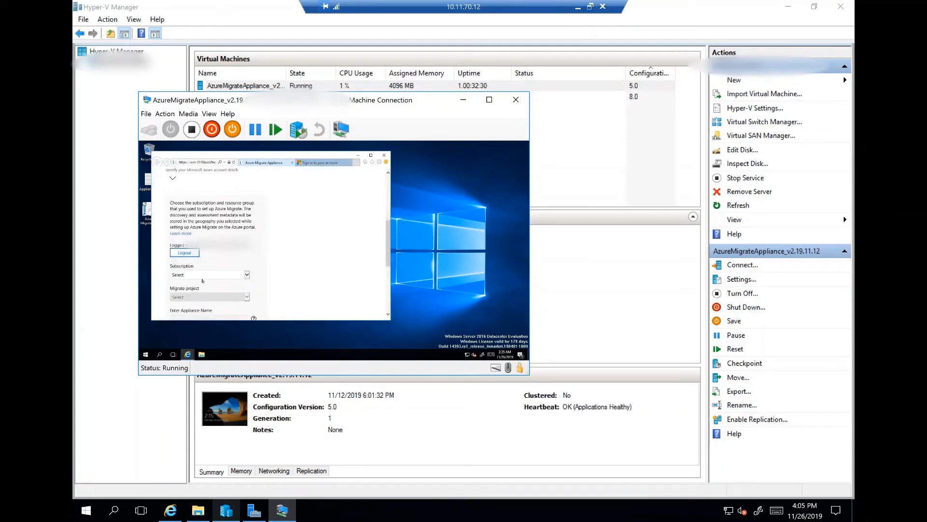
pyautogui.scroll(-1, 225, 276)
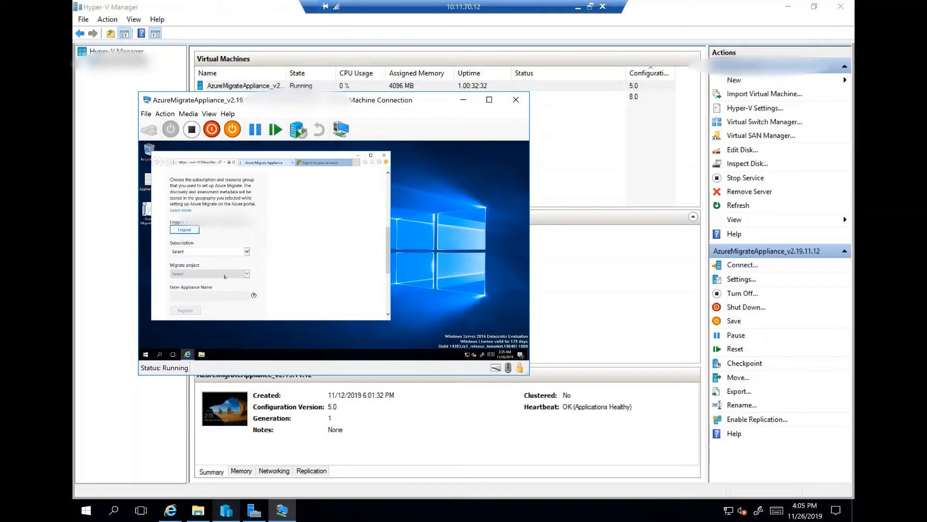
pyautogui.click(242, 251)
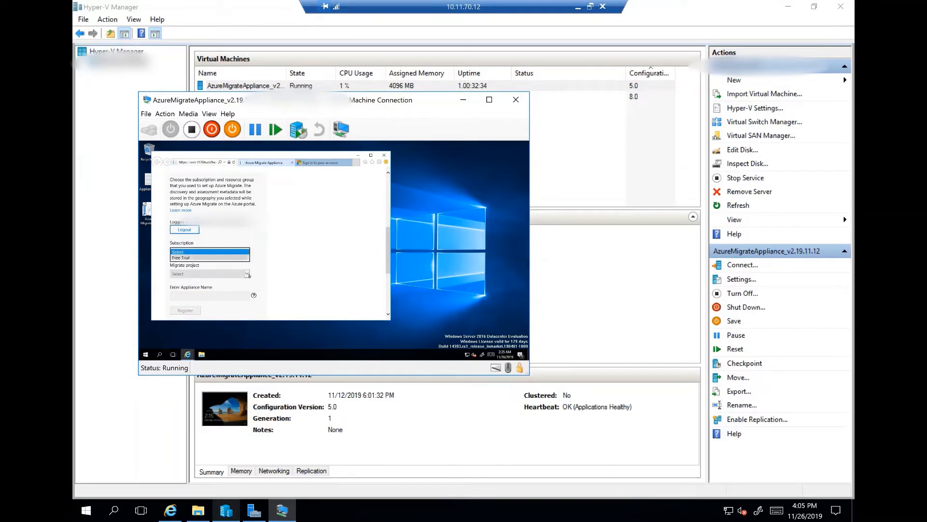
pyautogui.click(242, 262)
pyautogui.click(243, 275)
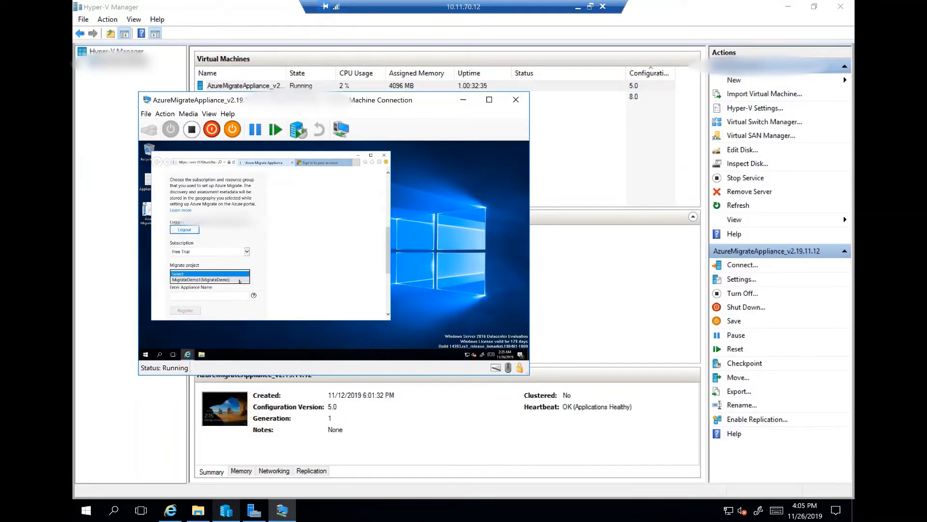
pyautogui.click(245, 281)
pyautogui.click(233, 295)
pyautogui.scroll(-1, 272, 283)
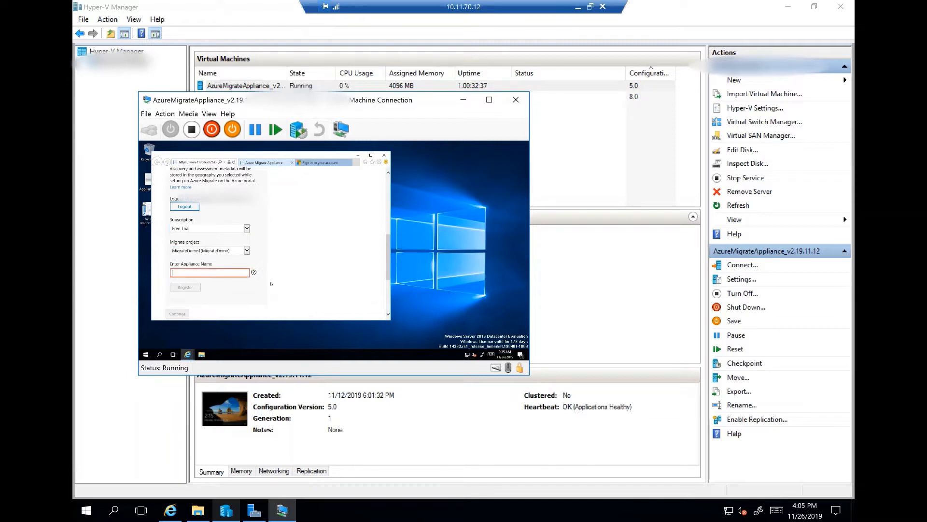
pyautogui.write('Appliance1')
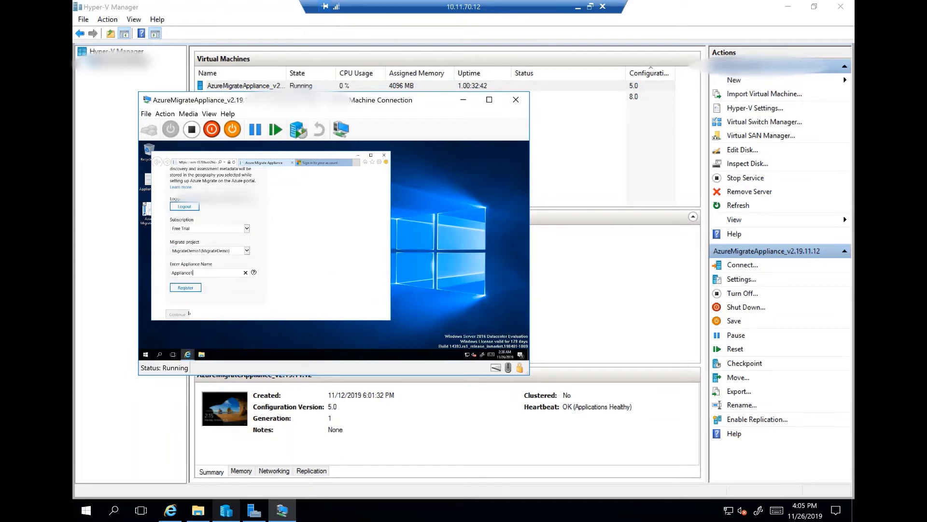
pyautogui.click(194, 288)
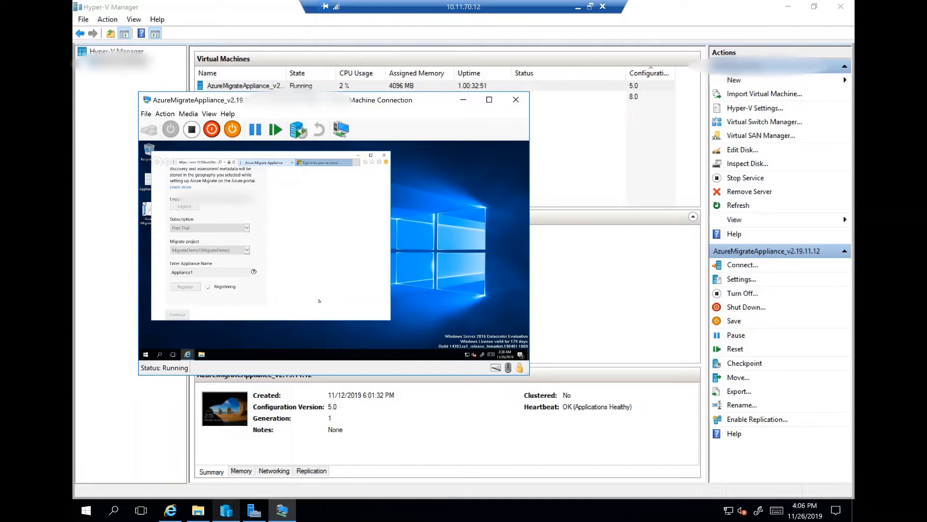
# Review the appliance's registration details and continue to the Hyper-V hosts details.
pyautogui.scroll(1, 320, 291)
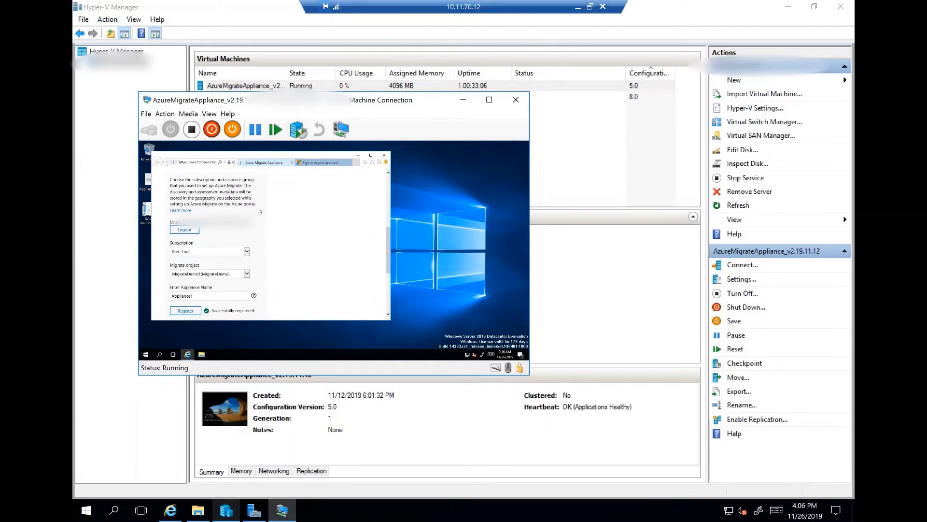
pyautogui.scroll(-1, 261, 213)
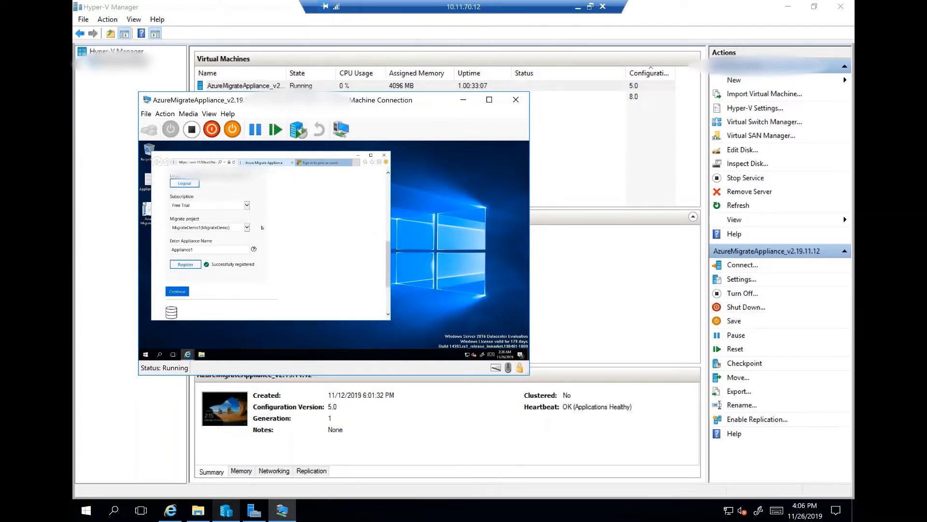
pyautogui.scroll(1, 260, 213)
pyautogui.scroll(-1, 261, 213)
pyautogui.click(177, 291)
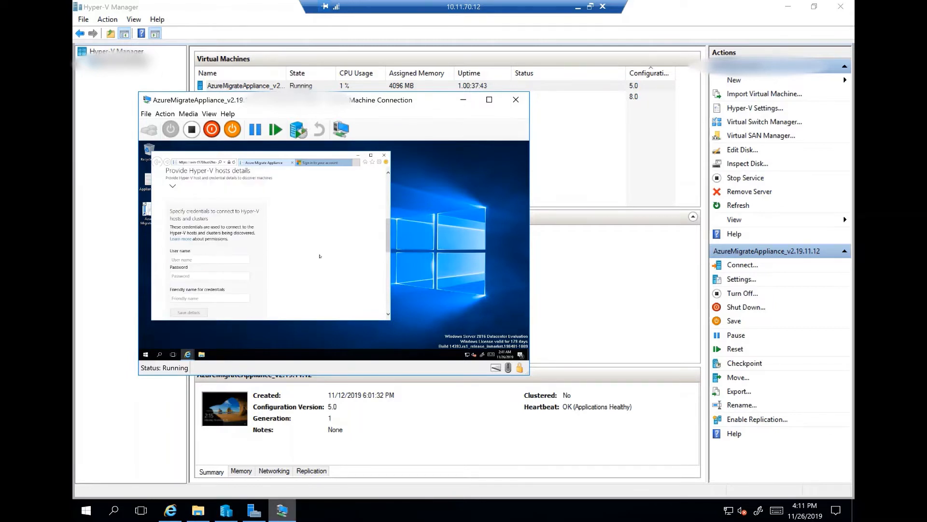
# Save the Hyper-V host credentials with user name Administrator, the account password and the friendly name admin.
pyautogui.scroll(1, 320, 257)
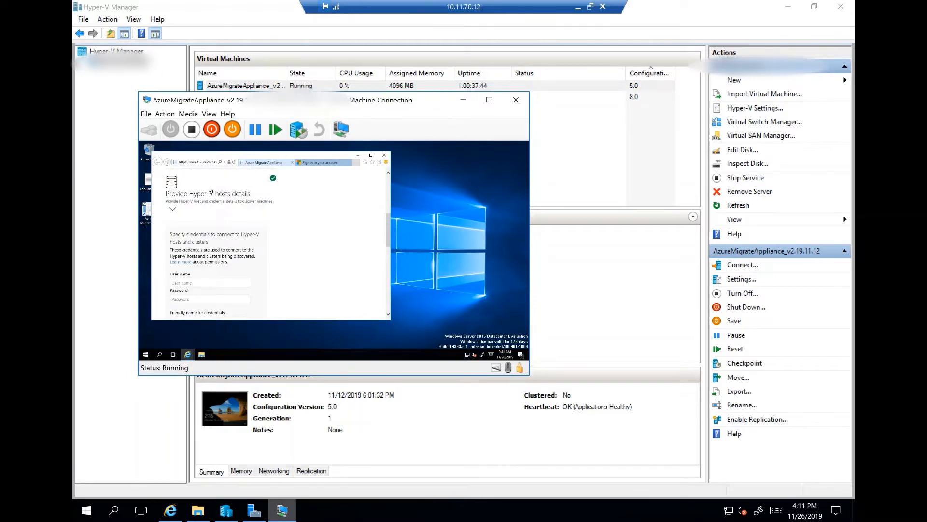
pyautogui.scroll(-1, 257, 253)
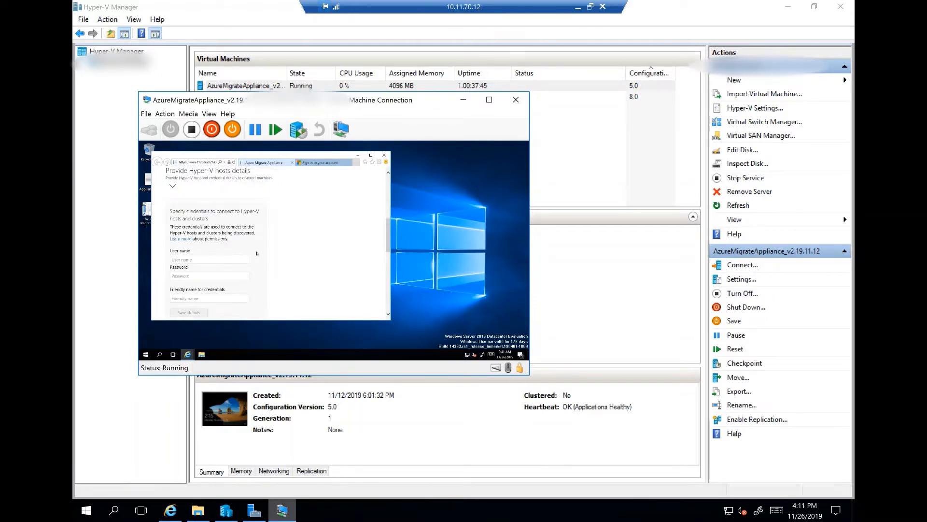
pyautogui.click(210, 259)
pyautogui.write('Administrator')
pyautogui.click(221, 276)
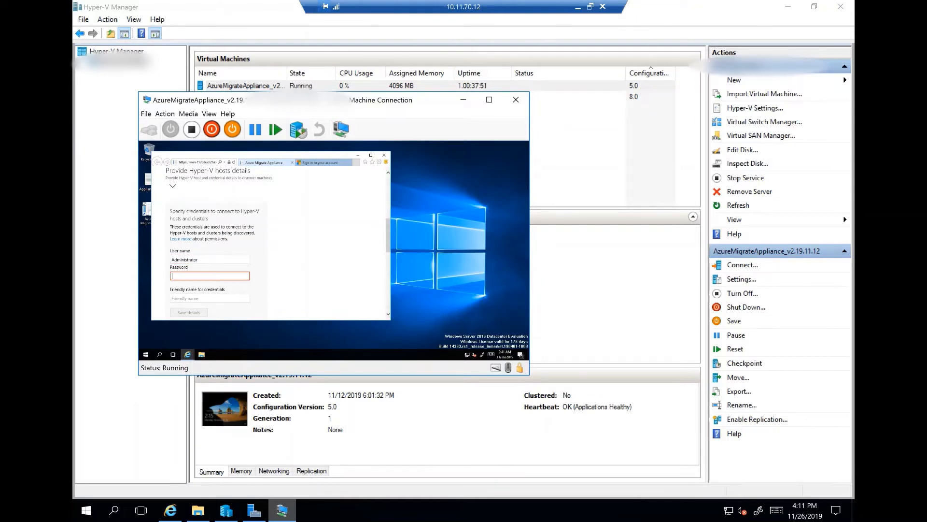
pyautogui.scroll(-1, 266, 275)
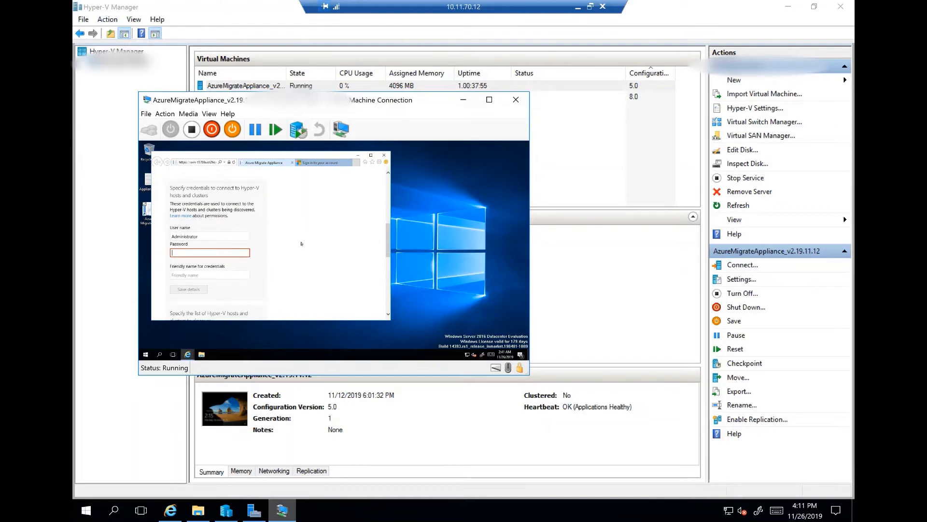
pyautogui.hotkey('ctrl', 'v')
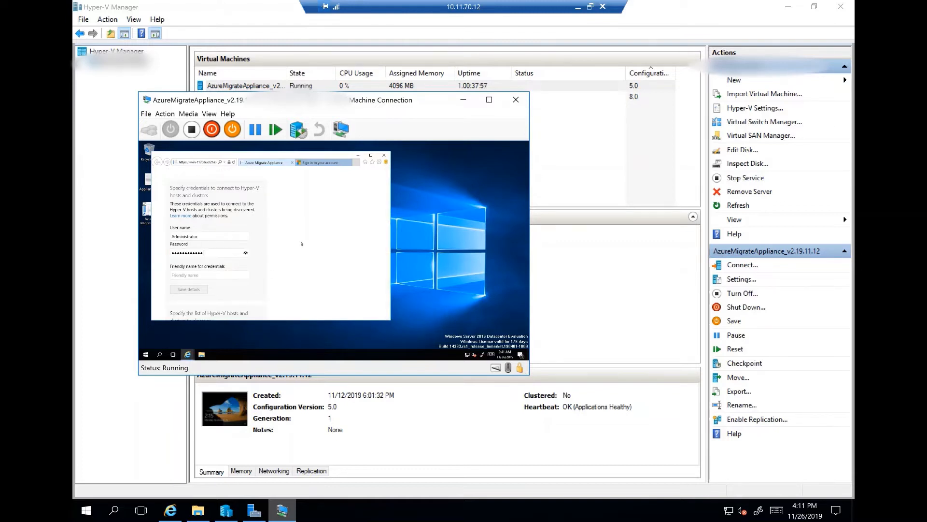
pyautogui.click(210, 275)
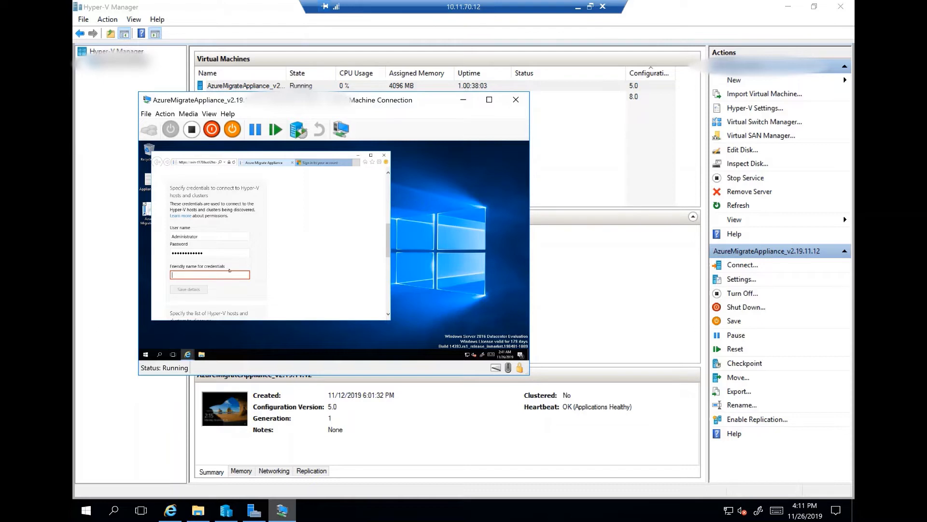
pyautogui.write('admin')
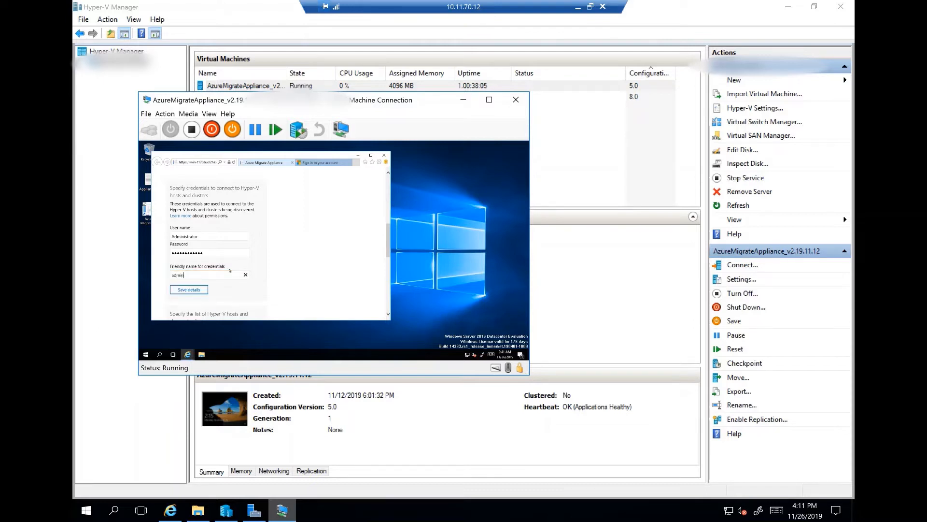
pyautogui.click(203, 289)
# Add the Hyper-V host's address to the list of hosts and clusters to discover, and validate it.
pyautogui.scroll(-2, 302, 266)
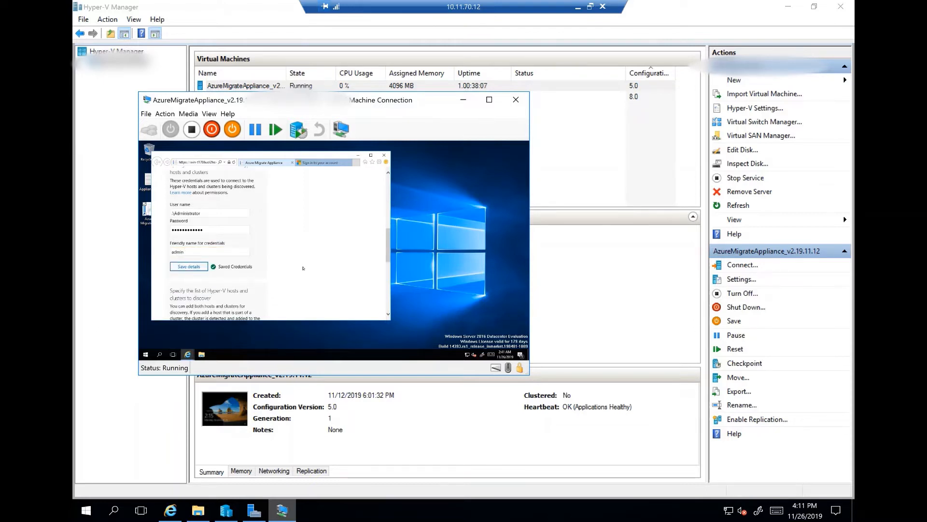
pyautogui.scroll(-2, 303, 266)
pyautogui.click(181, 240)
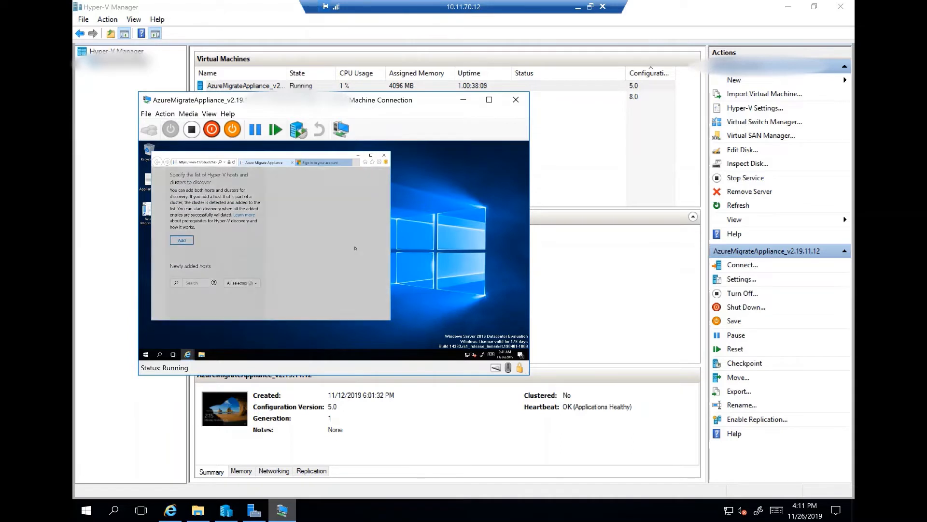
pyautogui.click(252, 218)
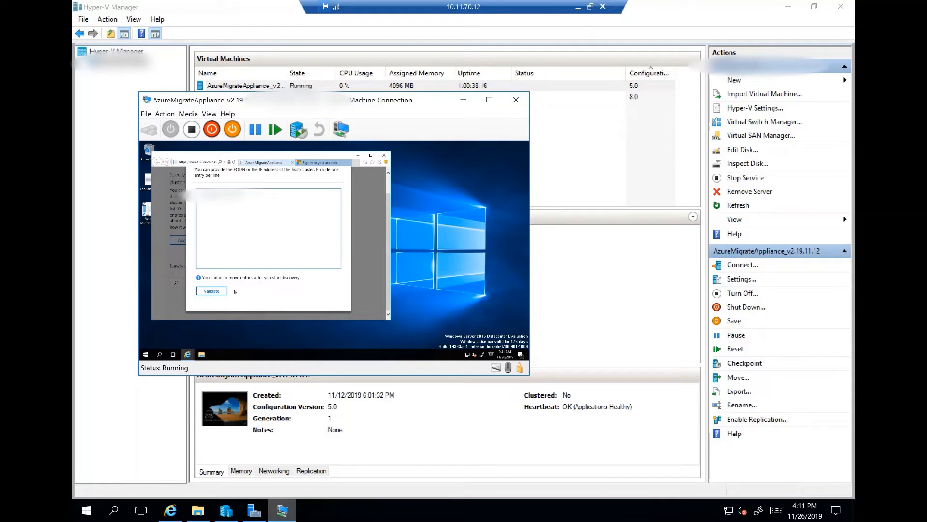
pyautogui.click(212, 291)
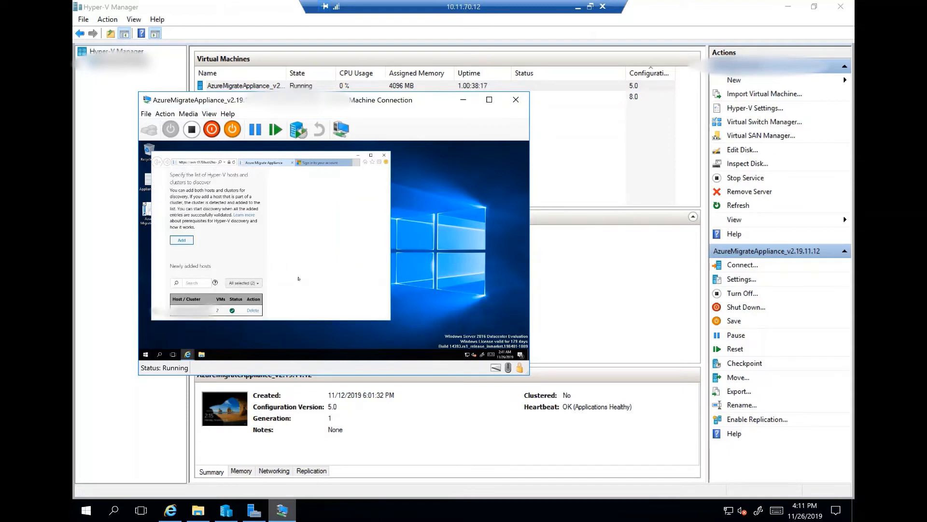
# Save the validated Hyper-V host and start discovery from the appliance.
pyautogui.scroll(-1, 299, 279)
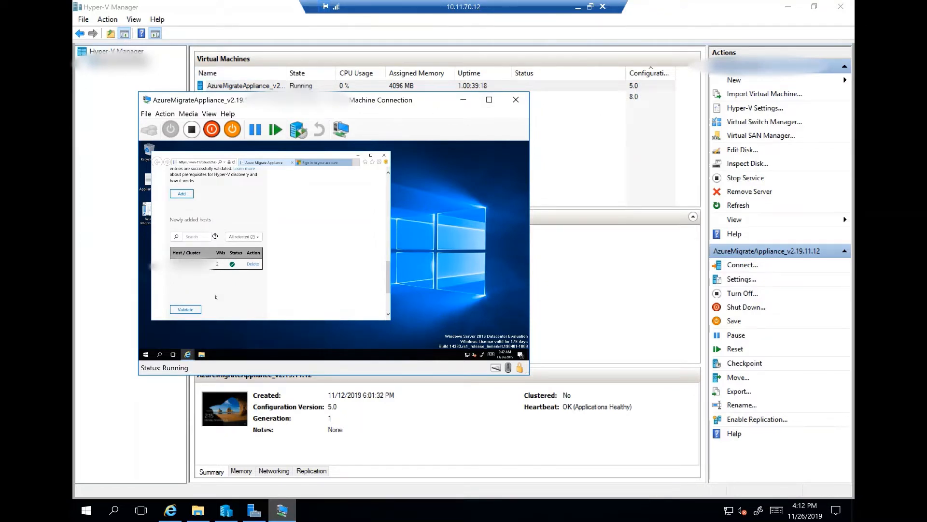
pyautogui.scroll(-2, 216, 296)
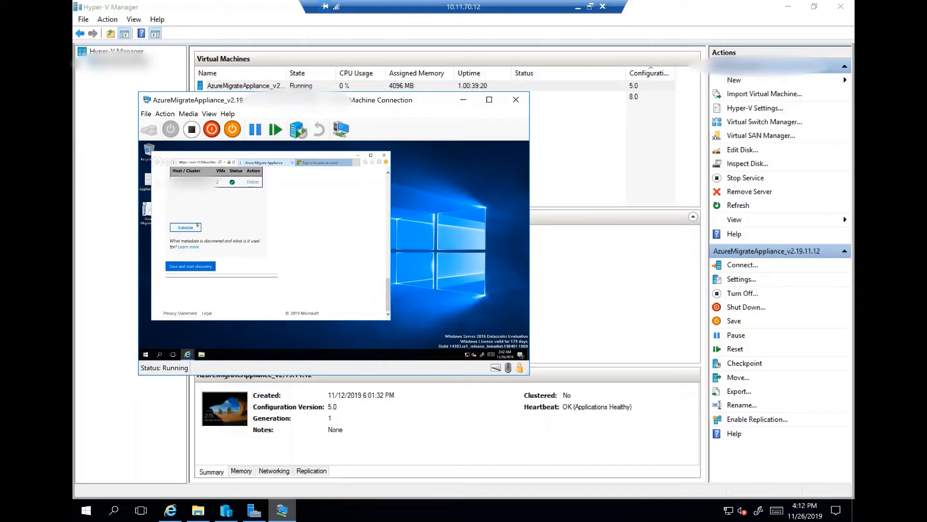
pyautogui.click(203, 268)
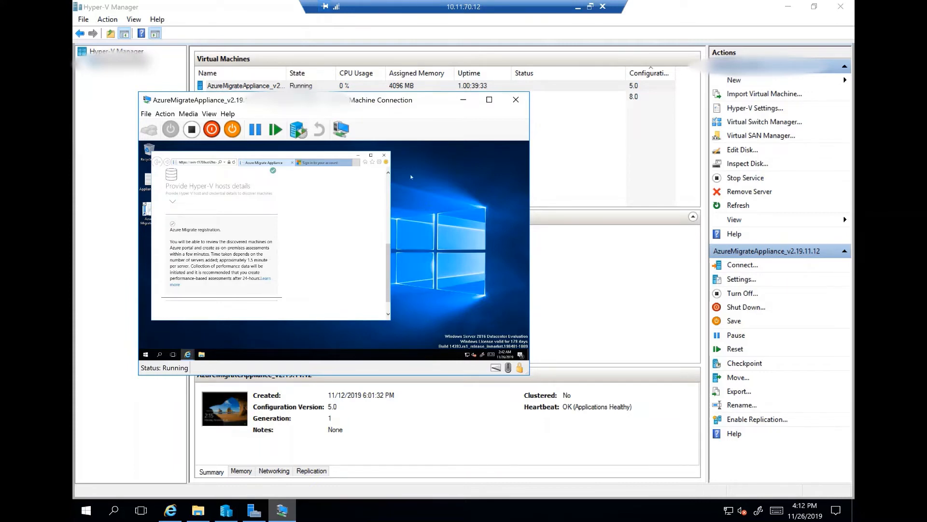
pyautogui.moveTo(313, 100); pyautogui.dragTo(493, 130)
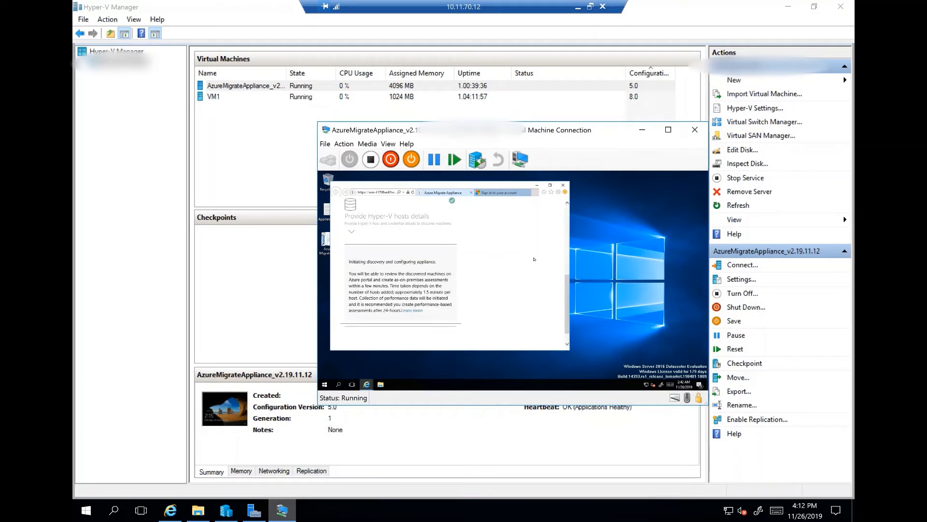
# Switch from the remote Hyper-V session to the Azure portal and refresh the tools of the Azure Migrate servers page.
pyautogui.scroll(-1, 457, 285)
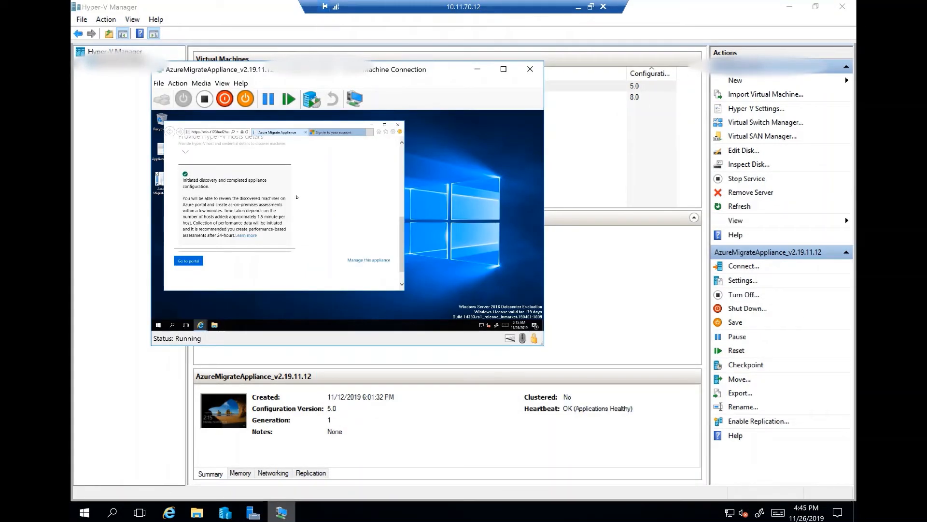
pyautogui.click(578, 7)
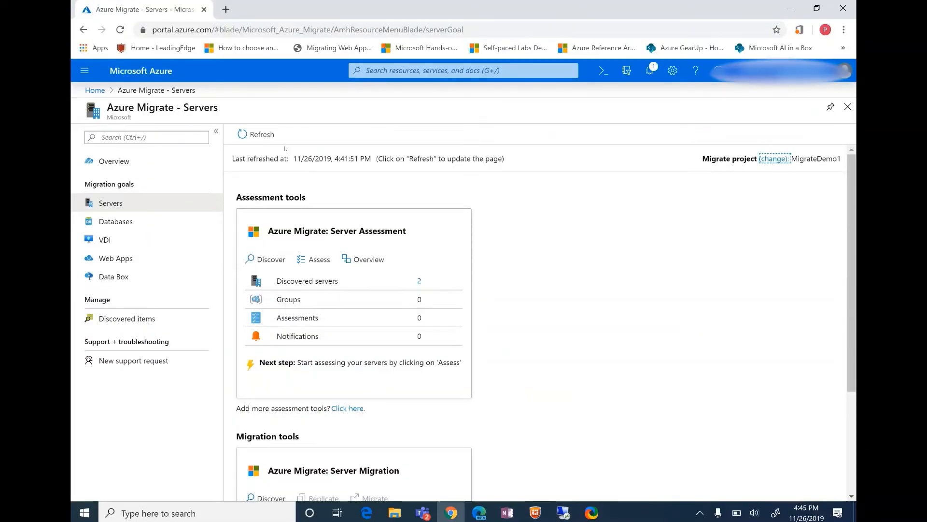
pyautogui.click(270, 138)
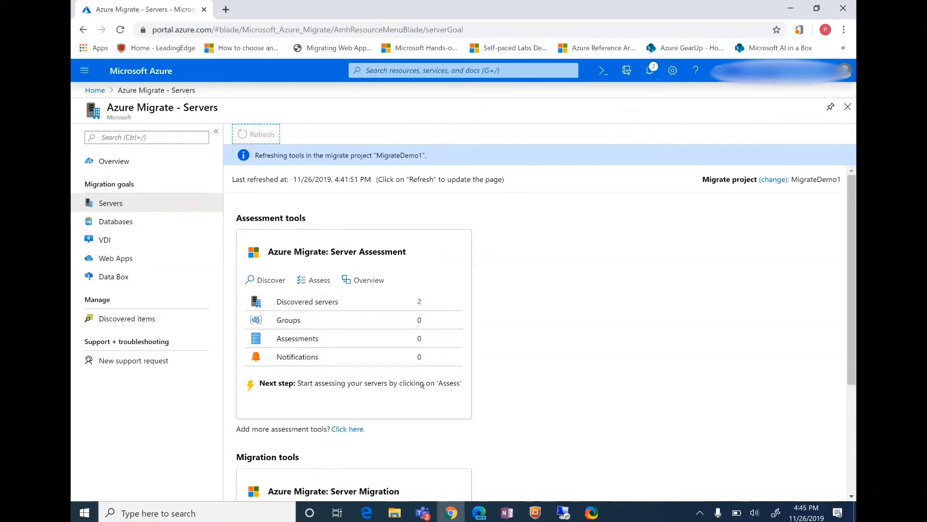
# Start a server assessment named Assessment1 with machines discovered from the Azure Migrate appliance as the discovery source.
pyautogui.click(318, 279)
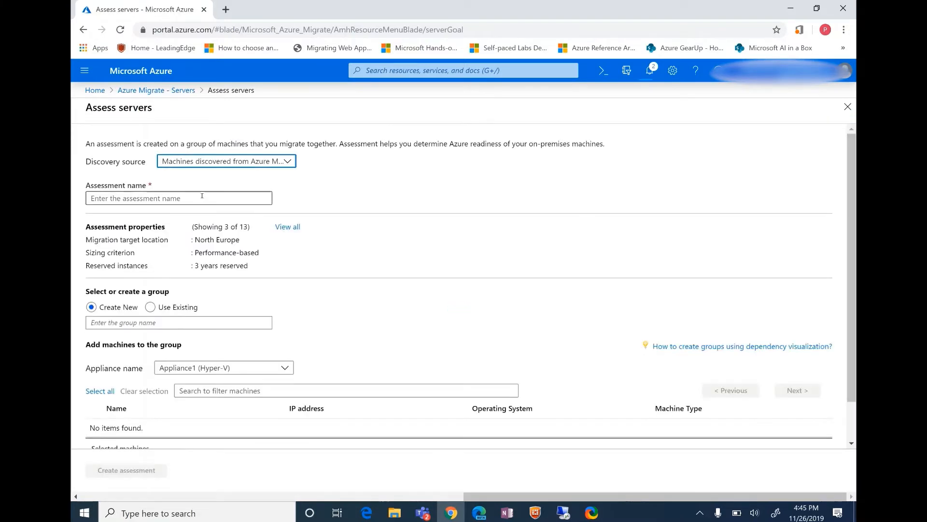
pyautogui.click(243, 161)
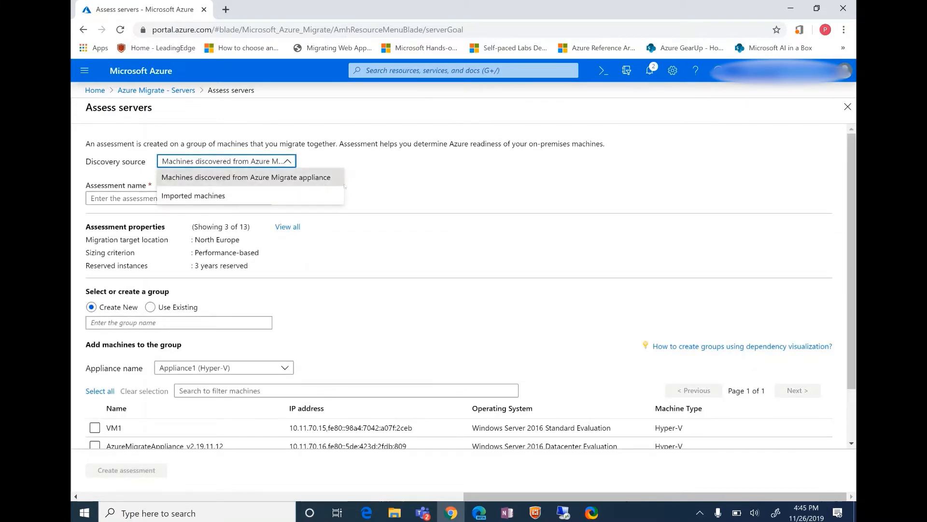
pyautogui.click(324, 182)
pyautogui.click(230, 198)
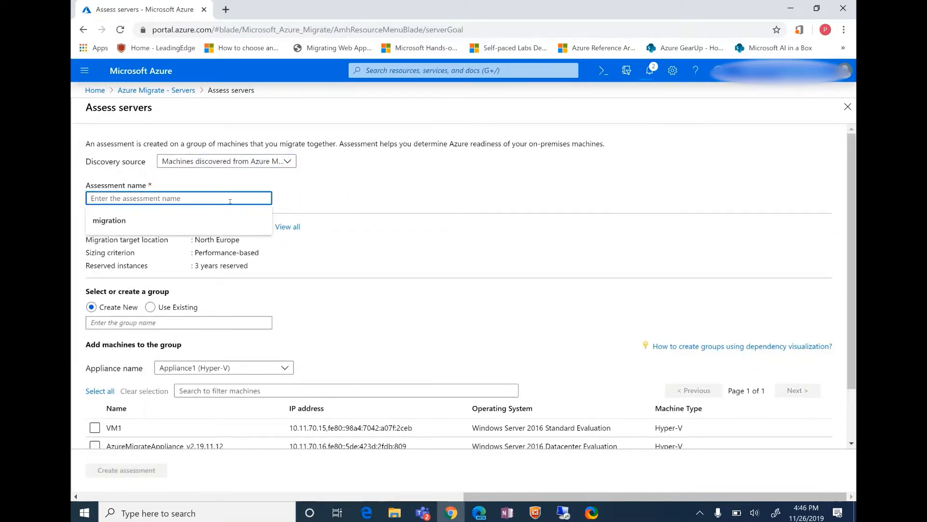
pyautogui.write('Assessm')
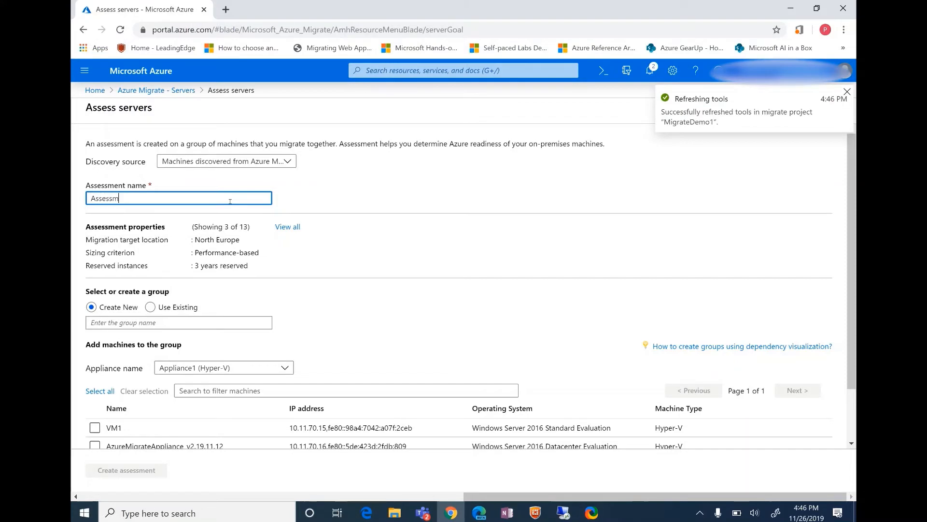
pyautogui.write('ent1')
# Set the assessment properties to 1 year reserved instances and all VM series, and save them.
pyautogui.click(287, 227)
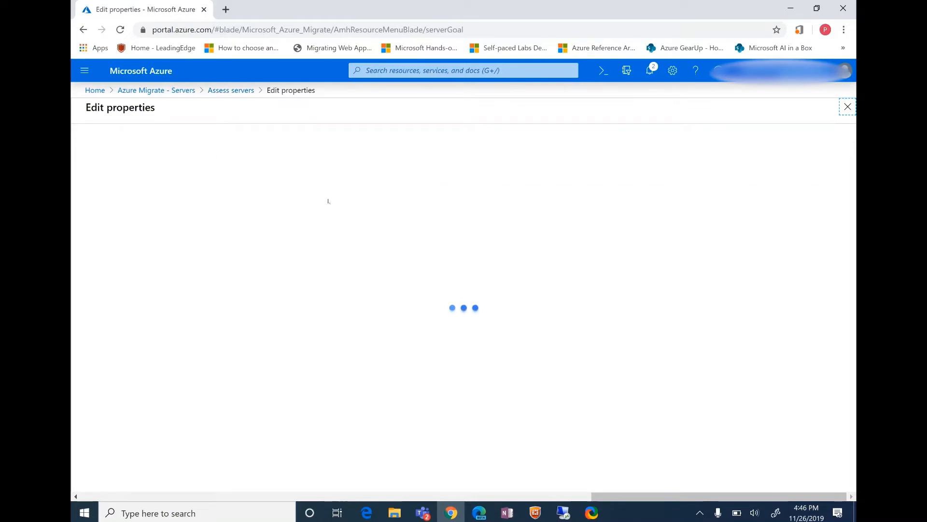
pyautogui.click(534, 212)
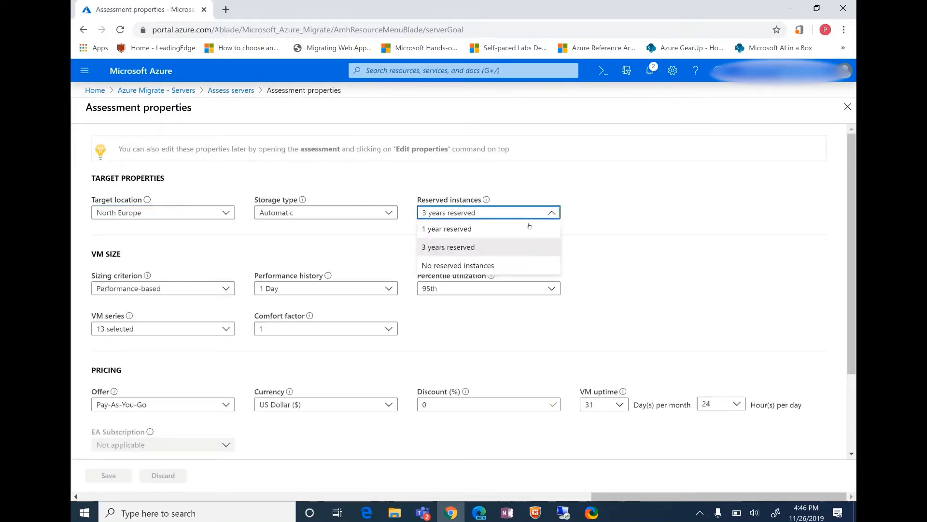
pyautogui.click(526, 228)
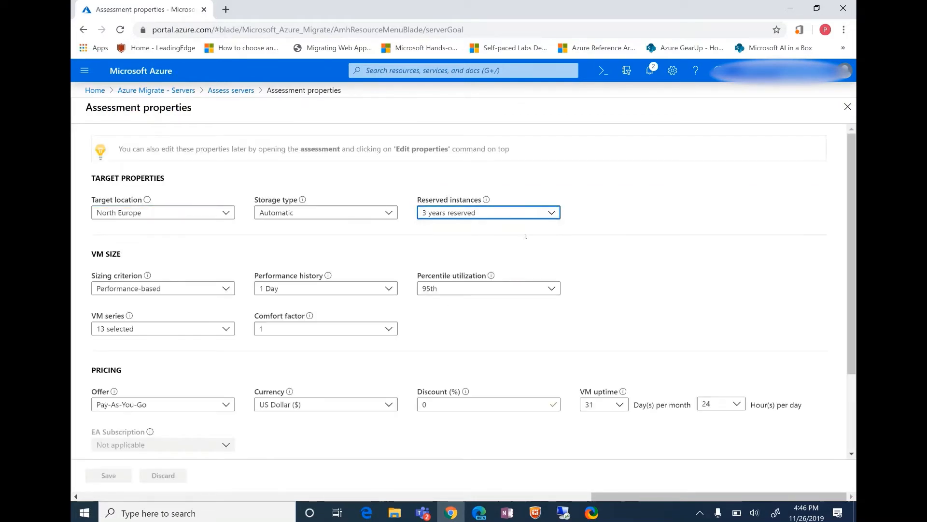
pyautogui.click(203, 328)
pyautogui.click(101, 113)
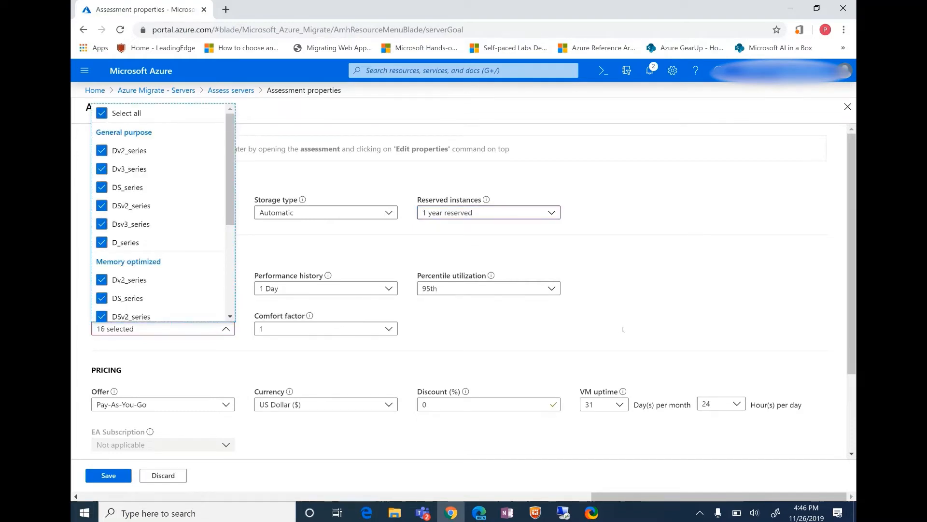
pyautogui.click(116, 329)
pyautogui.click(118, 473)
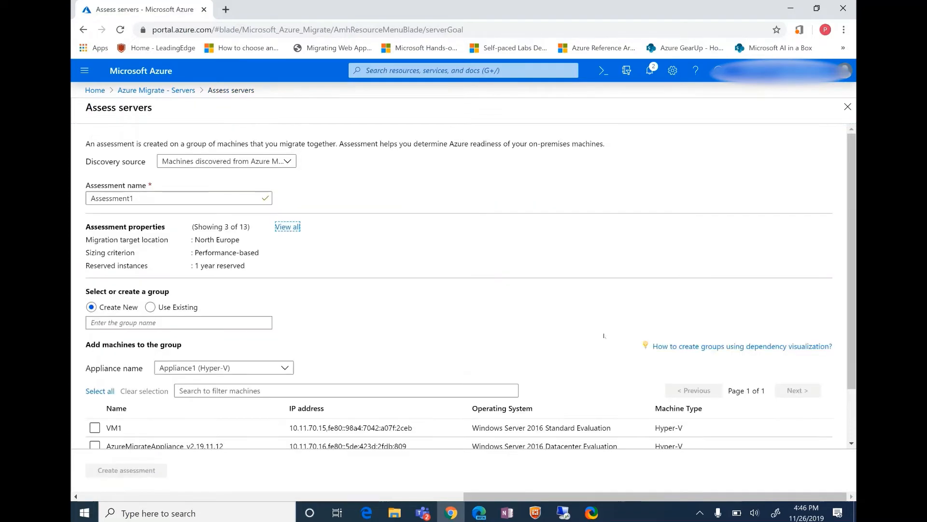
# Create the assessment with a new group named DemoVMs containing the machine VM1 from Appliance1 (Hyper-V).
pyautogui.scroll(-3, 407, 305)
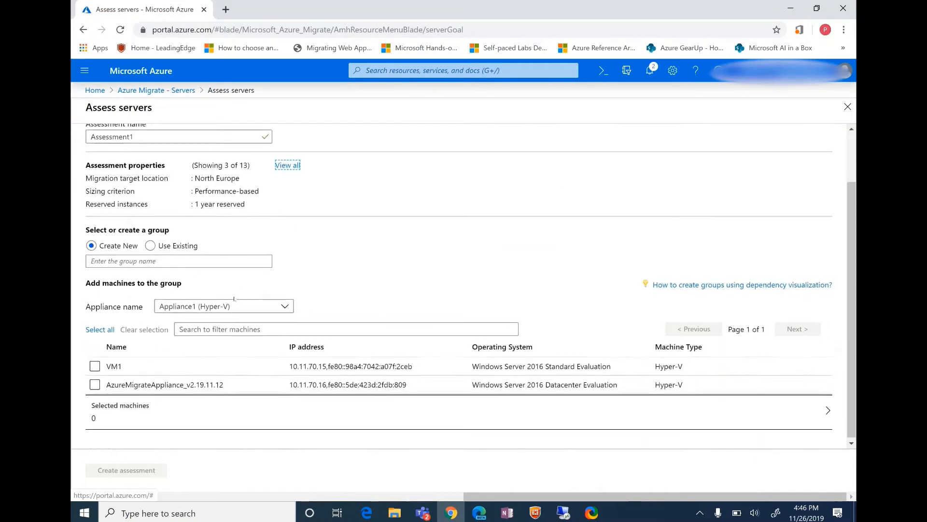
pyautogui.click(239, 262)
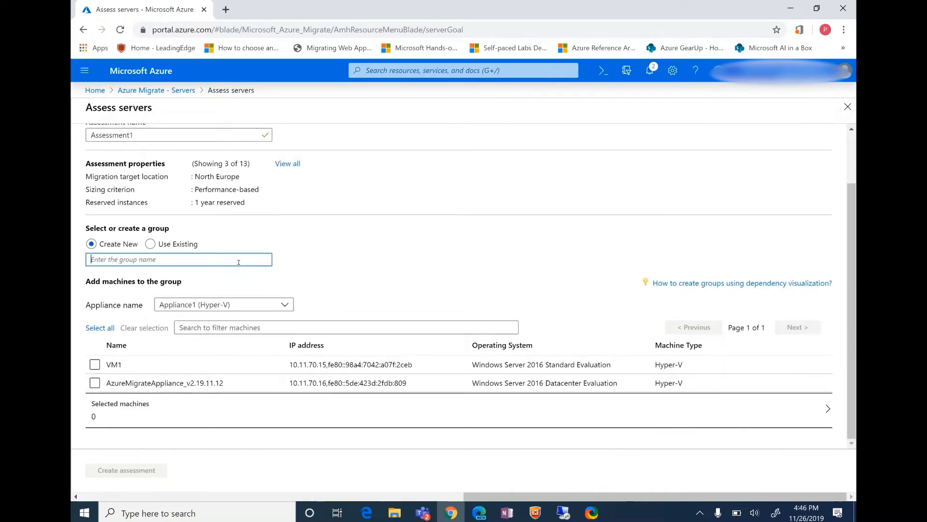
pyautogui.write('DemoVMs')
pyautogui.click(95, 364)
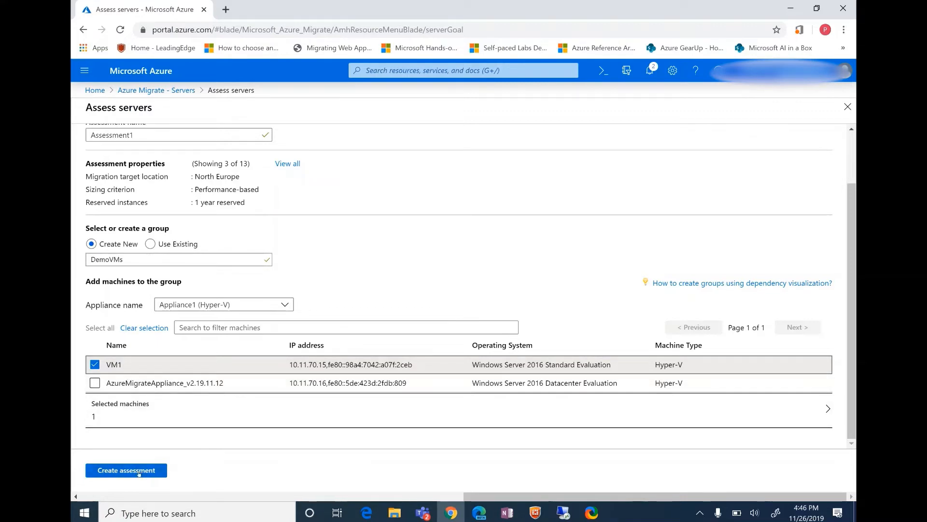
pyautogui.click(257, 308)
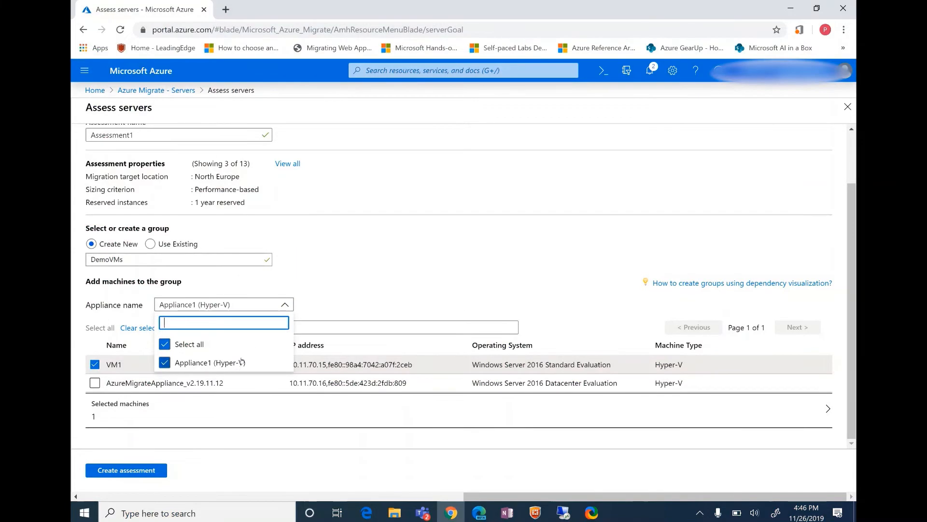
pyautogui.click(220, 373)
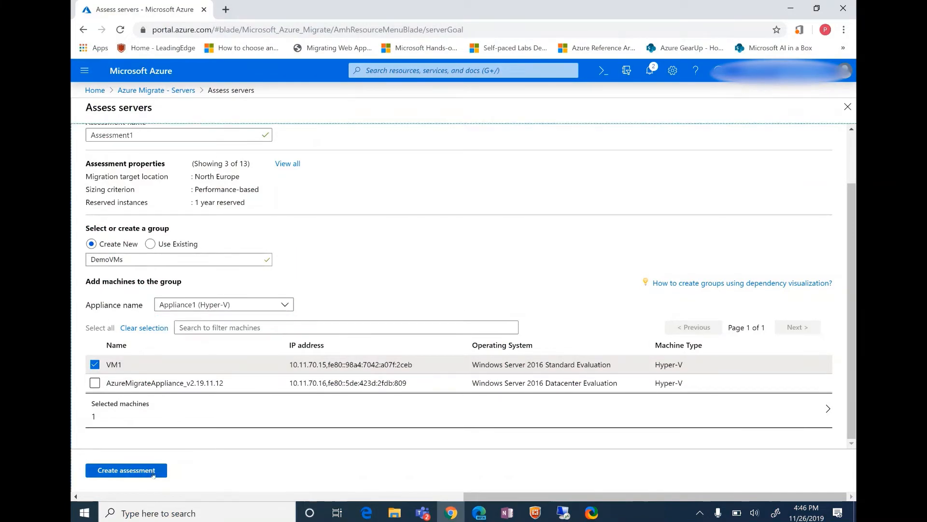
pyautogui.click(153, 475)
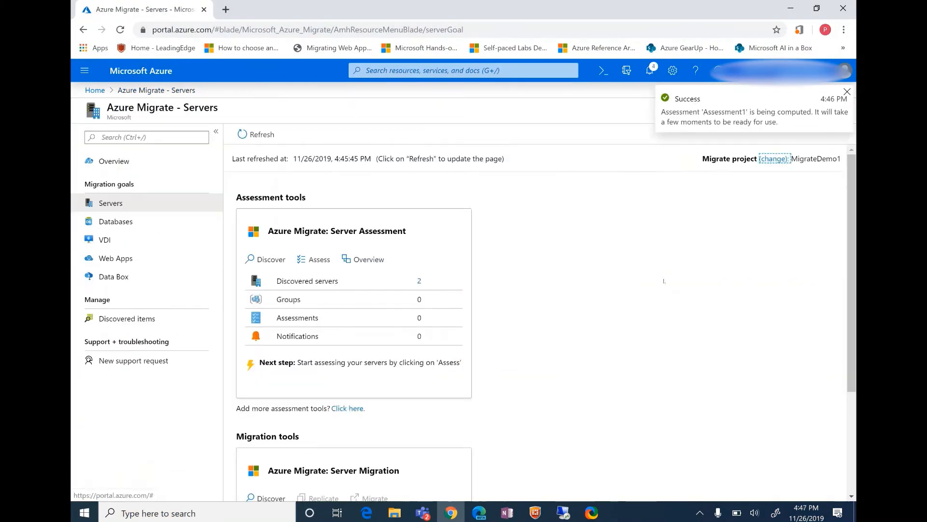
# Refresh the Azure Migrate servers page and open the list of server assessments.
pyautogui.click(256, 134)
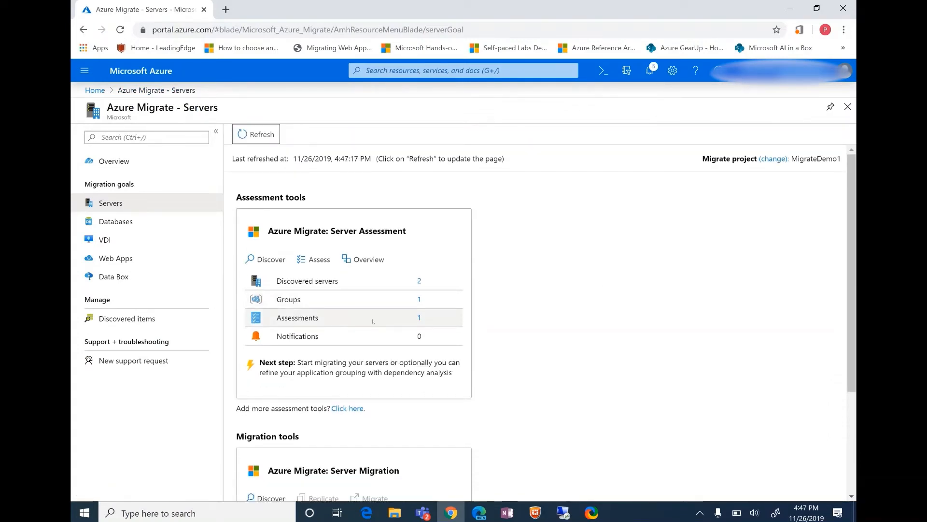
pyautogui.click(370, 324)
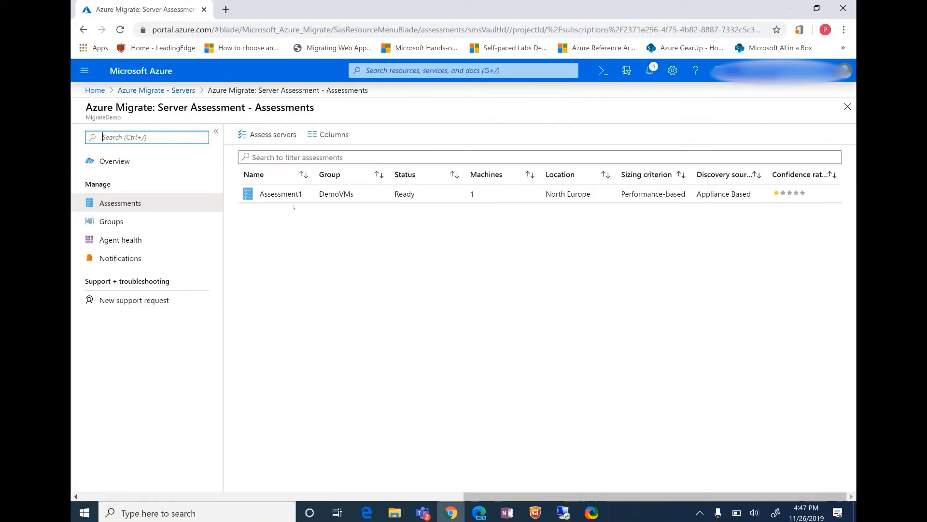
# Review Assessment1's Azure readiness and monthly cost estimates, and check its confidence rating in the assessments list.
pyautogui.click(291, 194)
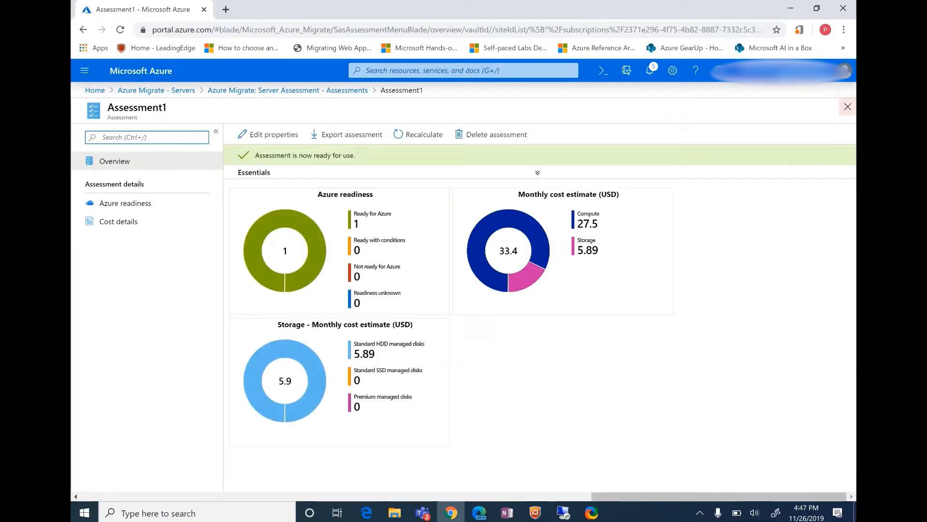
pyautogui.moveTo(313, 258)
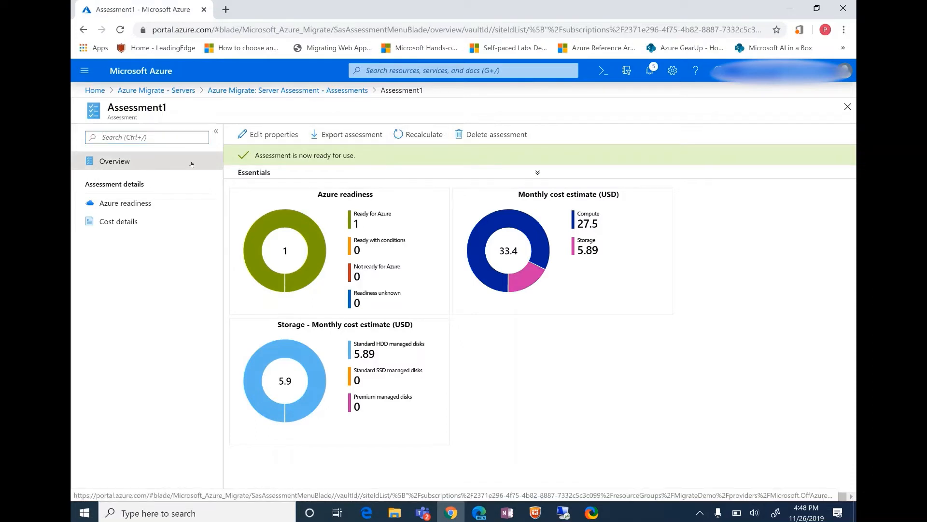
pyautogui.click(288, 91)
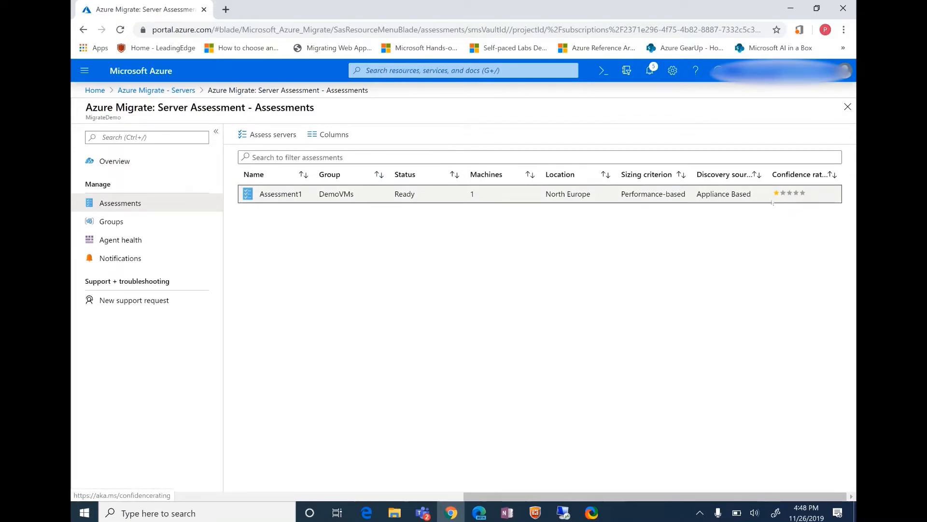
pyautogui.click(319, 198)
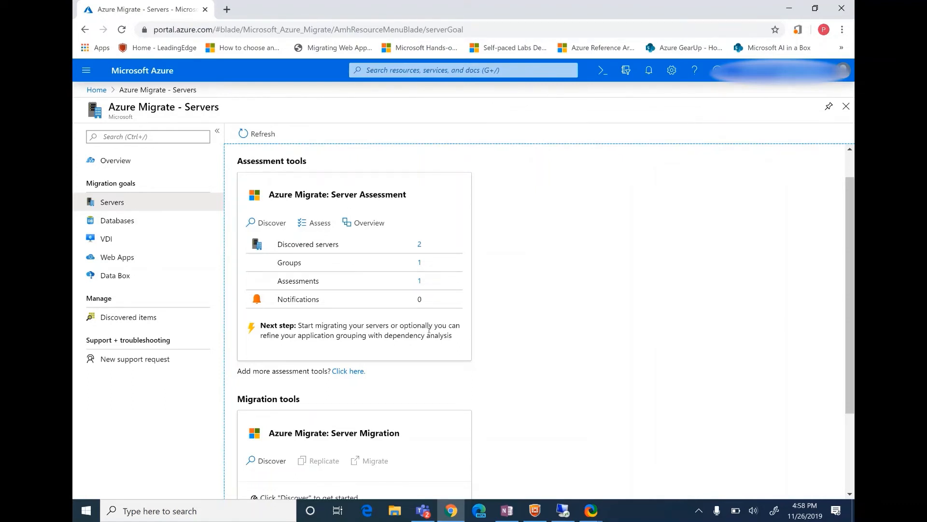
# Start discovering machines for Azure Migrate: Server Migration, with Hyper-V as the virtualization platform.
pyautogui.scroll(-2, 462, 335)
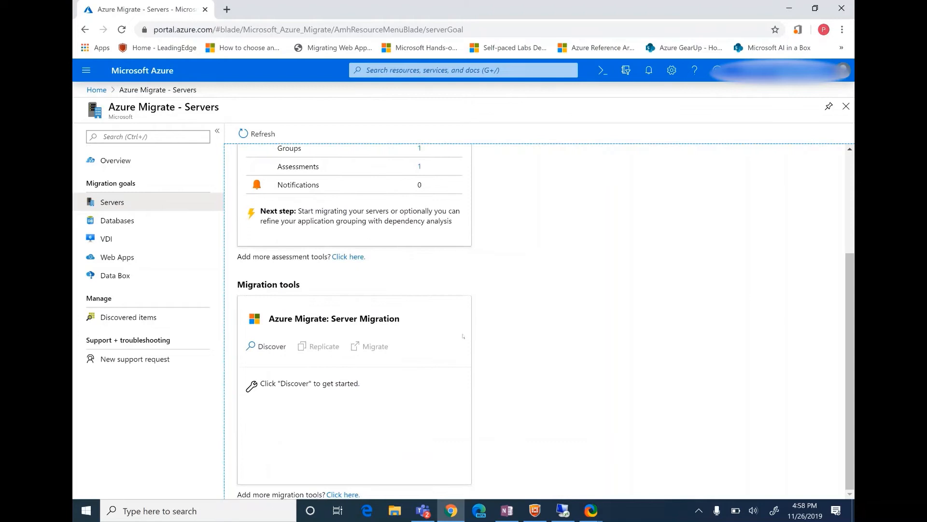
pyautogui.click(268, 346)
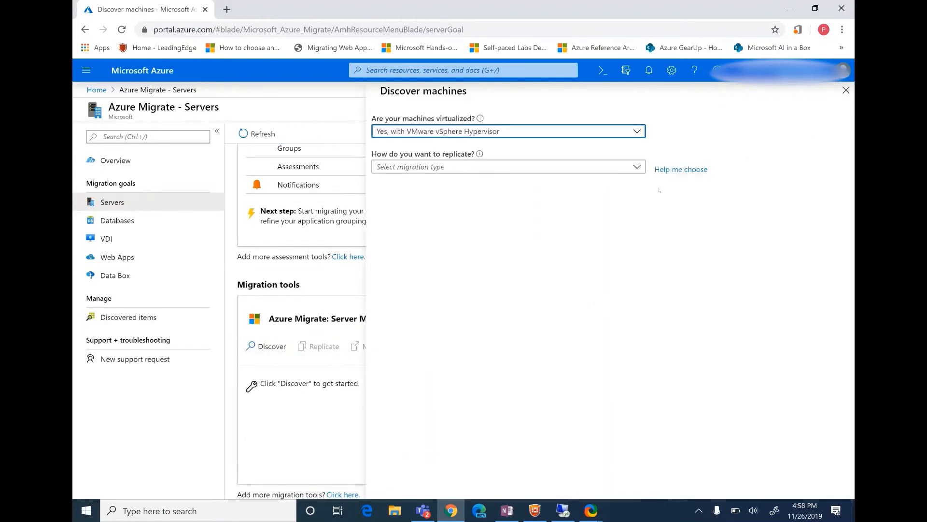
pyautogui.click(488, 131)
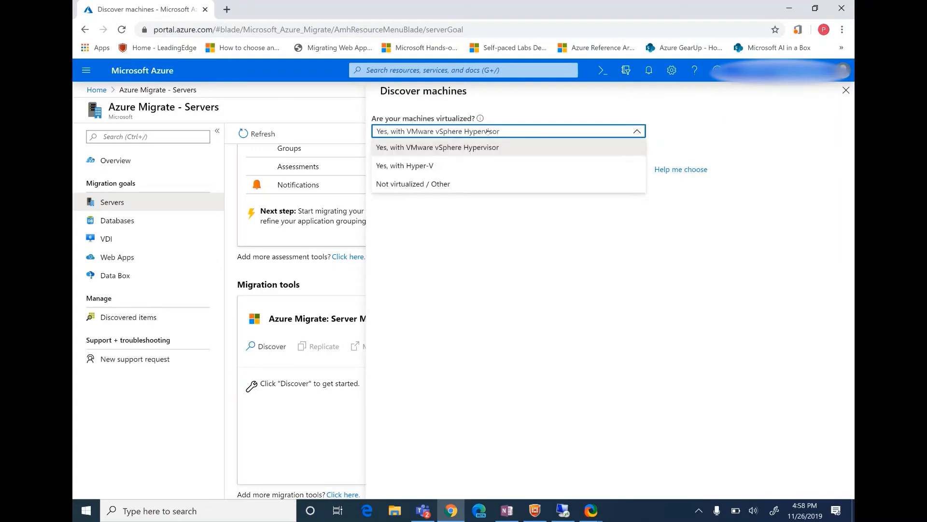
pyautogui.click(493, 159)
# Set the migration target region to North Europe, confirm it, and create the resources.
pyautogui.click(492, 166)
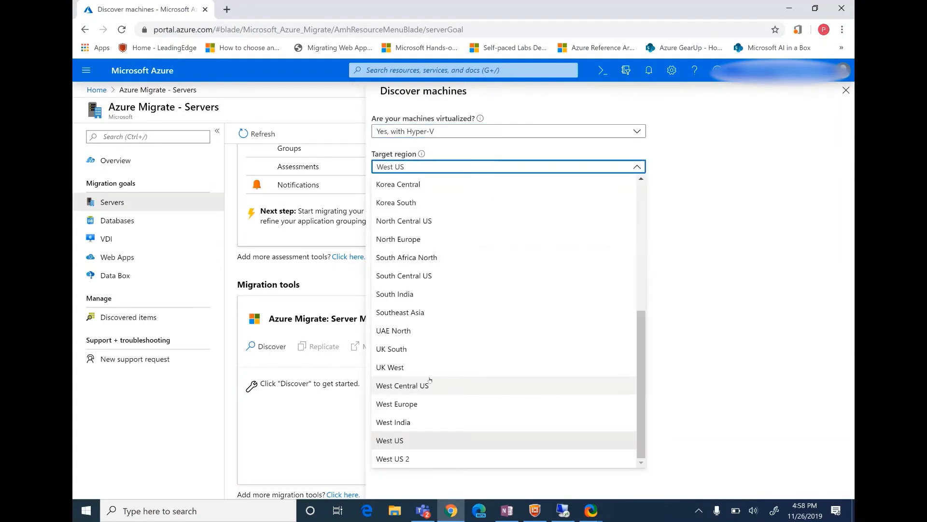
pyautogui.write('n')
pyautogui.press('BackSpace')
pyautogui.press('BackSpace')
pyautogui.press('BackSpace')
pyautogui.press('BackSpace')
pyautogui.press('BackSpace')
pyautogui.press('BackSpace')
pyautogui.press('BackSpace')
pyautogui.press('BackSpace')
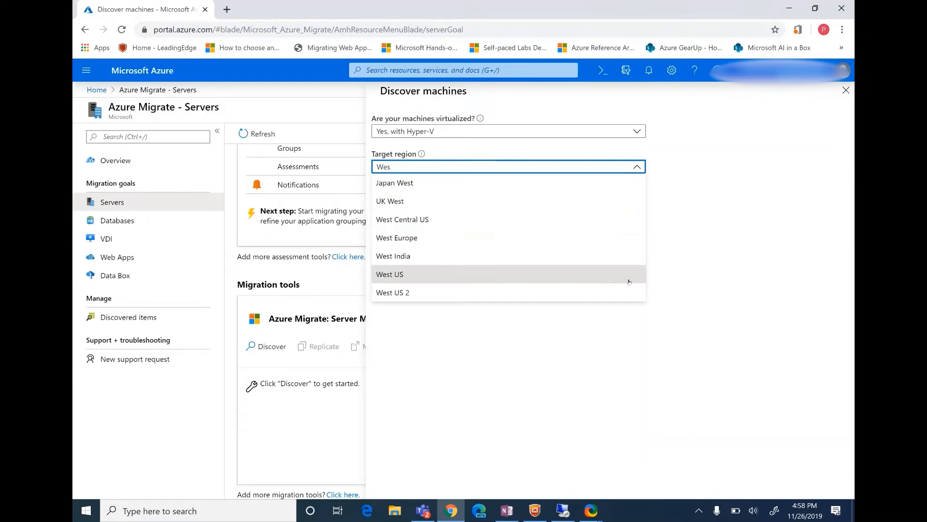
pyautogui.write('North')
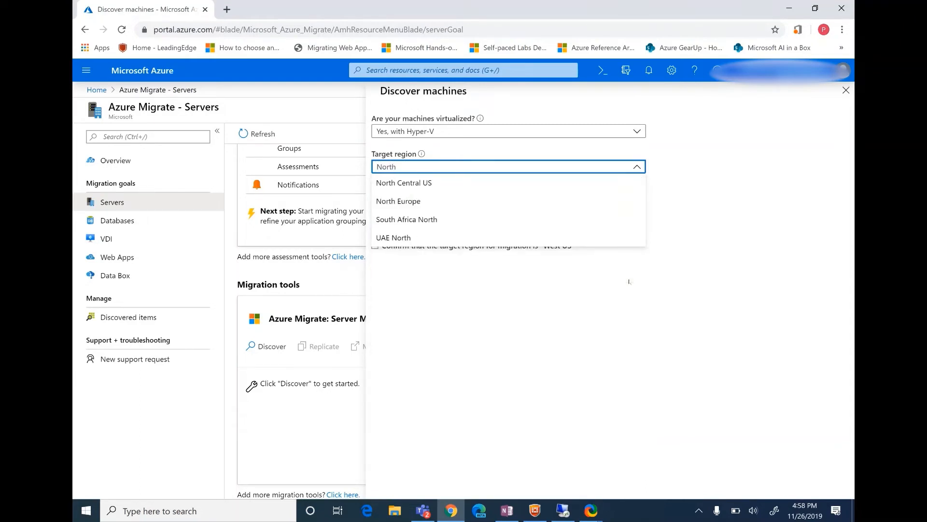
pyautogui.press('Down')
pyautogui.press('Down')
pyautogui.press('Return')
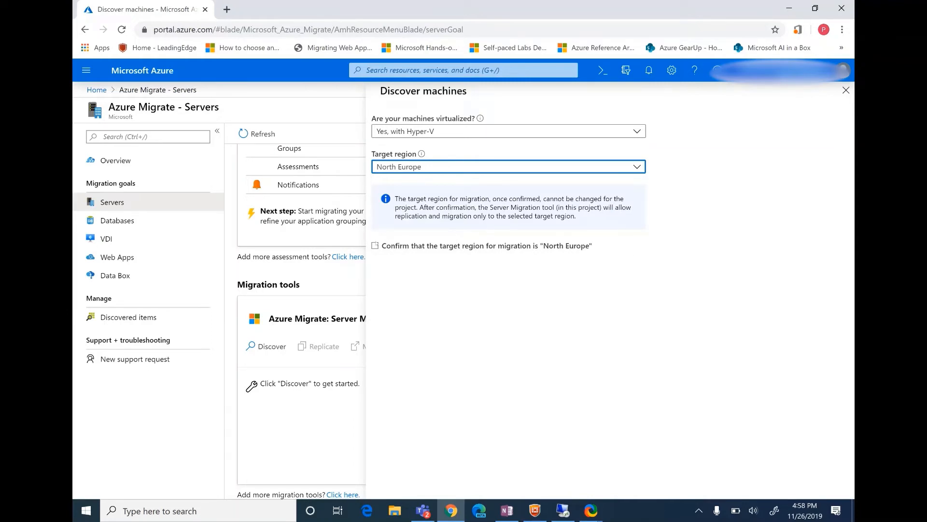
pyautogui.click(449, 245)
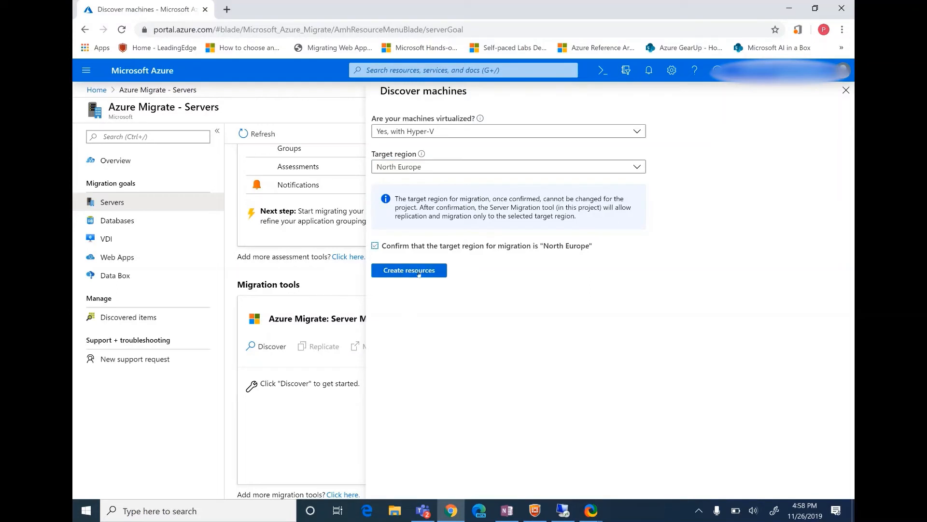
pyautogui.click(419, 271)
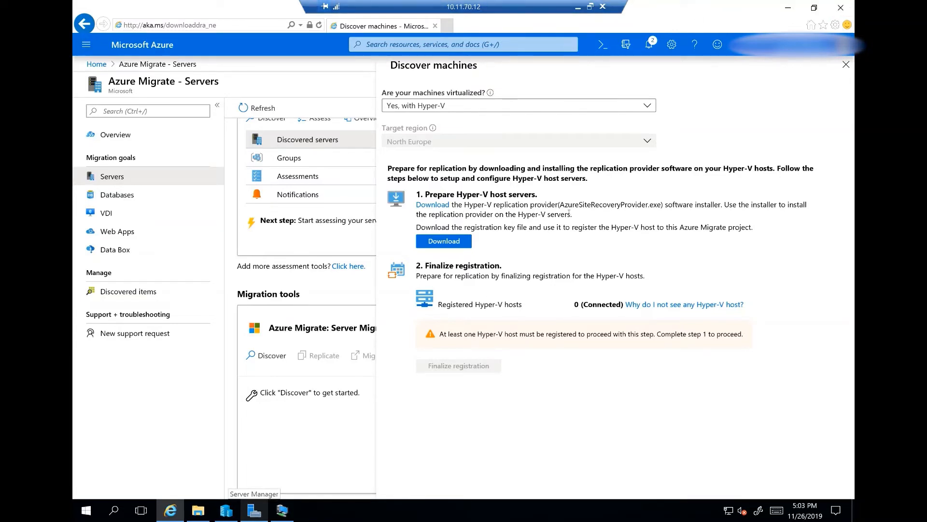
# Download the Hyper-V replication provider installer and the registration key file, and install AzureSiteRecoveryProvider on the host.
pyautogui.click(445, 207)
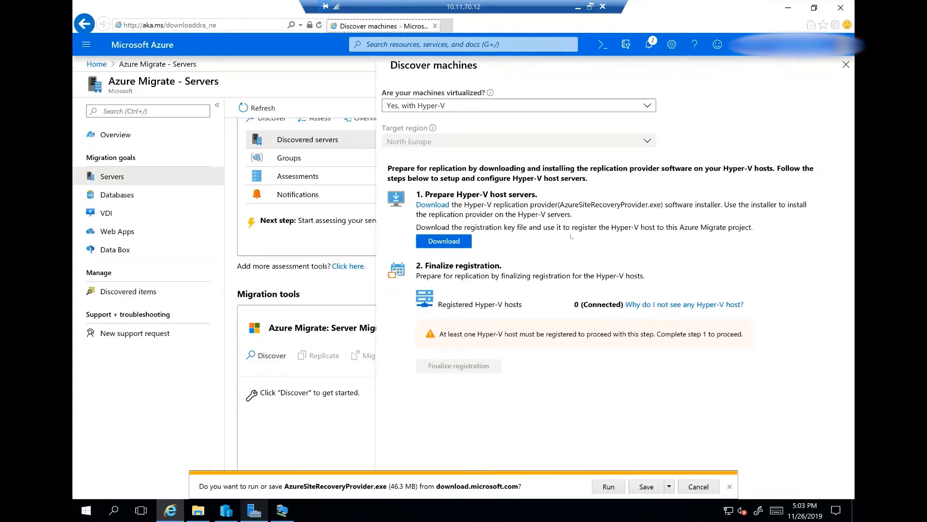
pyautogui.click(436, 241)
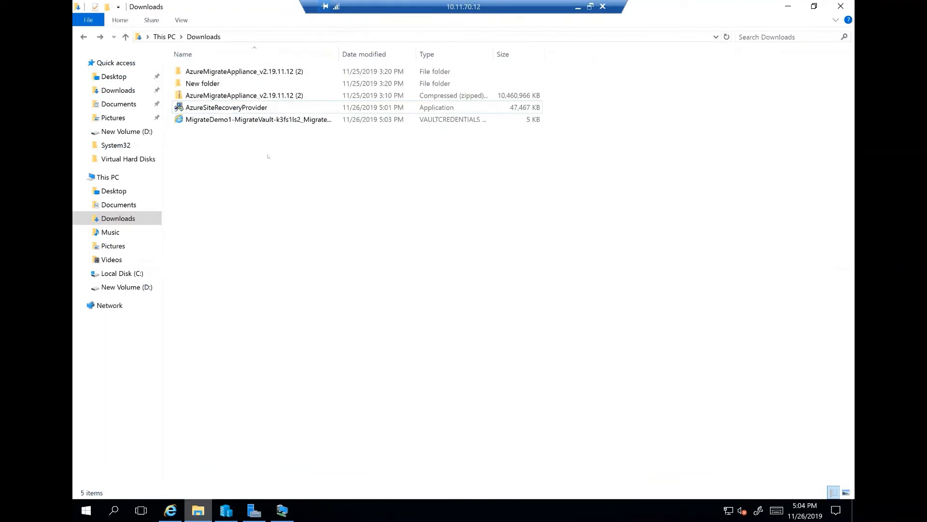
pyautogui.click(278, 111)
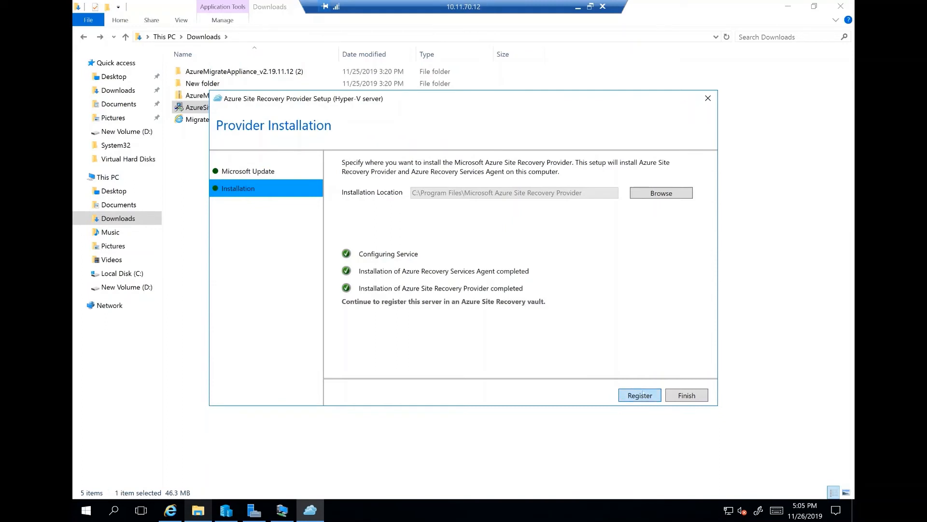
# Register the Hyper-V server in the Azure Site Recovery vault with the MigrateDemo1 vault credentials file from Downloads, keeping the default proxy settings.
pyautogui.click(642, 394)
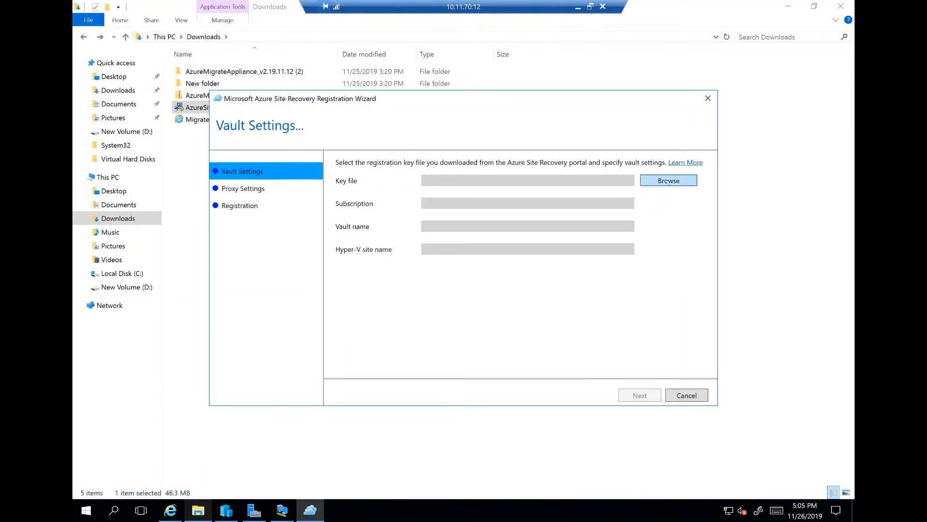
pyautogui.click(667, 180)
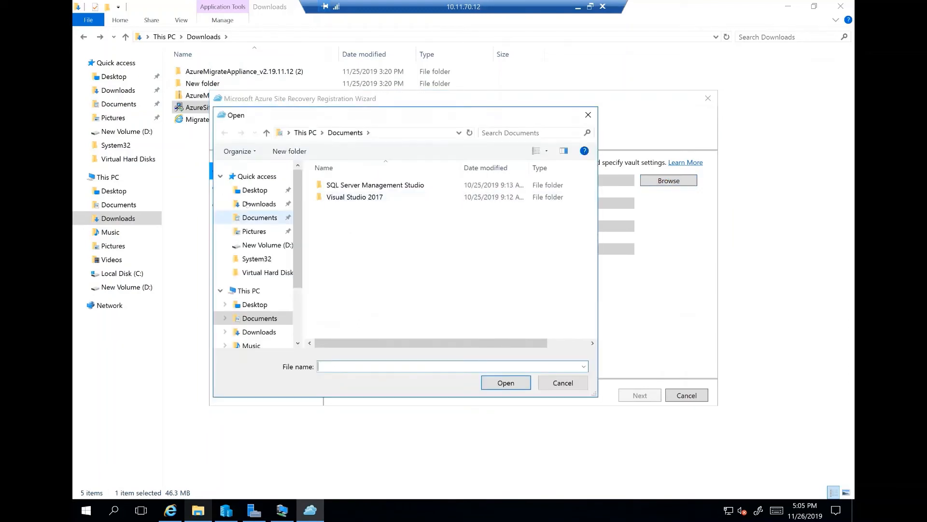
pyautogui.click(268, 204)
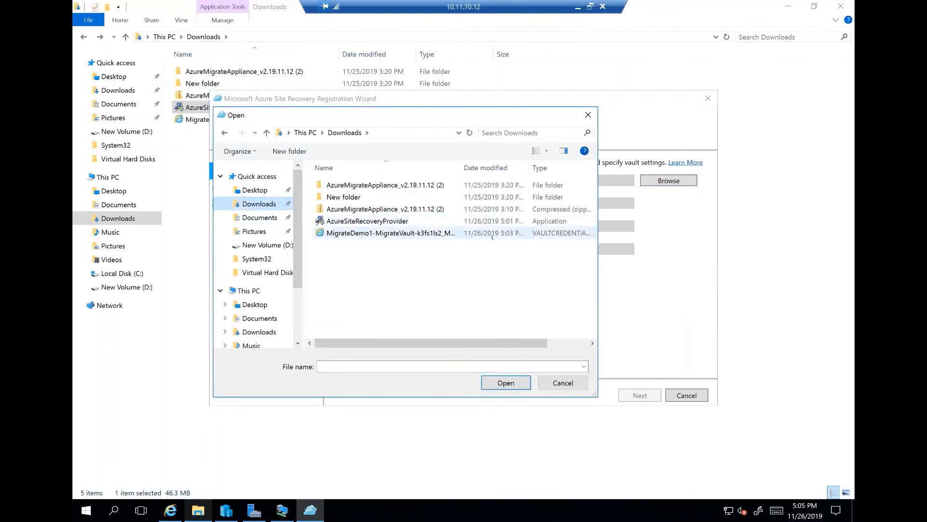
pyautogui.click(435, 232)
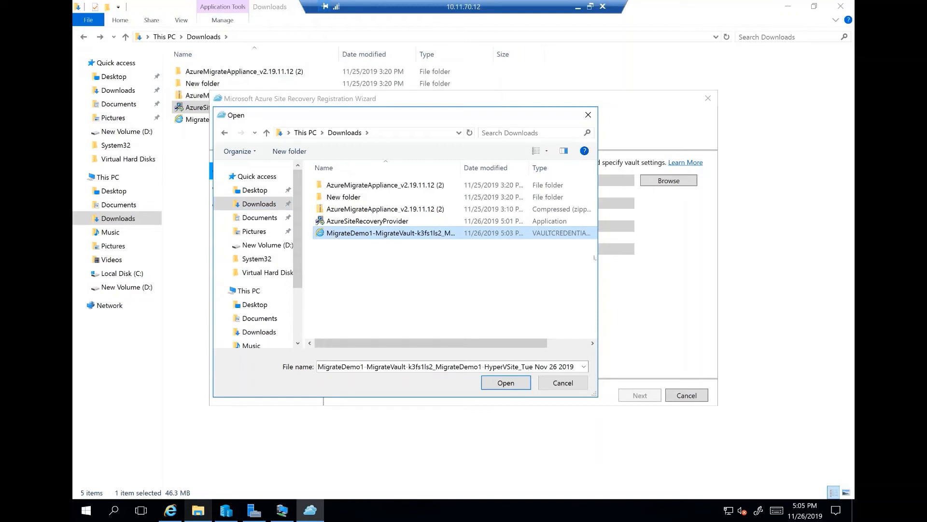
pyautogui.click(519, 386)
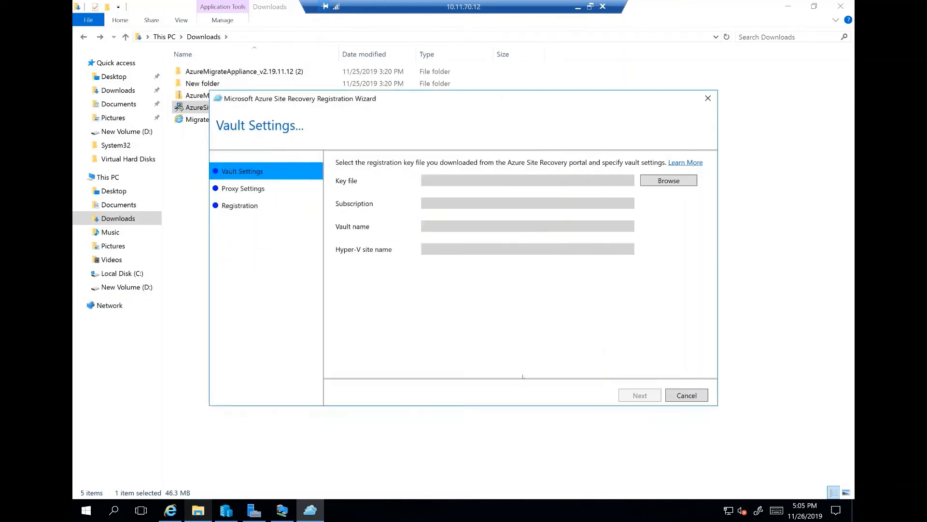
pyautogui.click(639, 395)
pyautogui.click(640, 395)
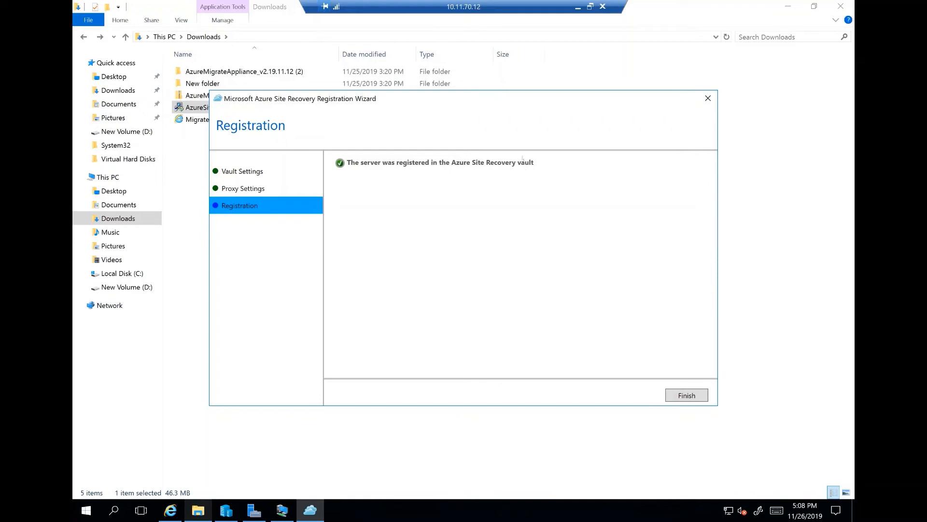
pyautogui.click(687, 395)
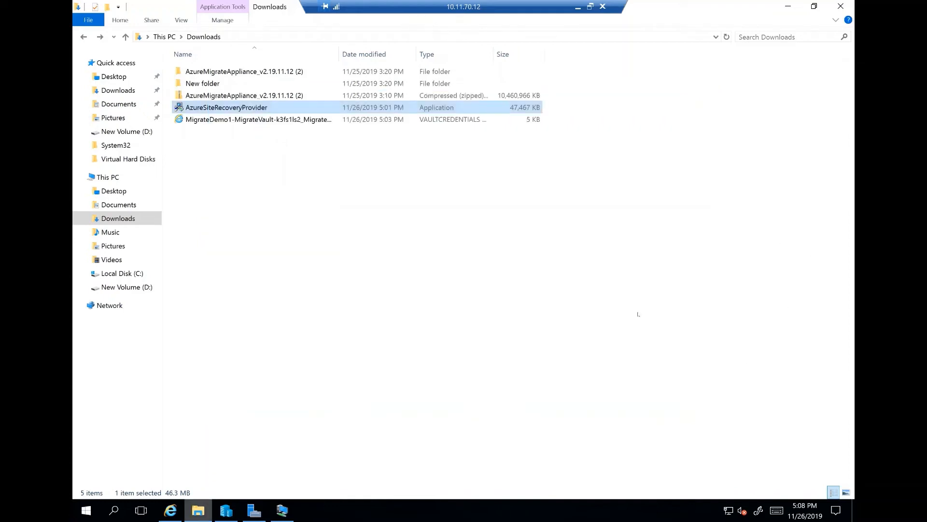
# Switch back to Internet Explorer, close the machine discovery pane, and refresh the Azure Migrate servers page.
pyautogui.click(174, 513)
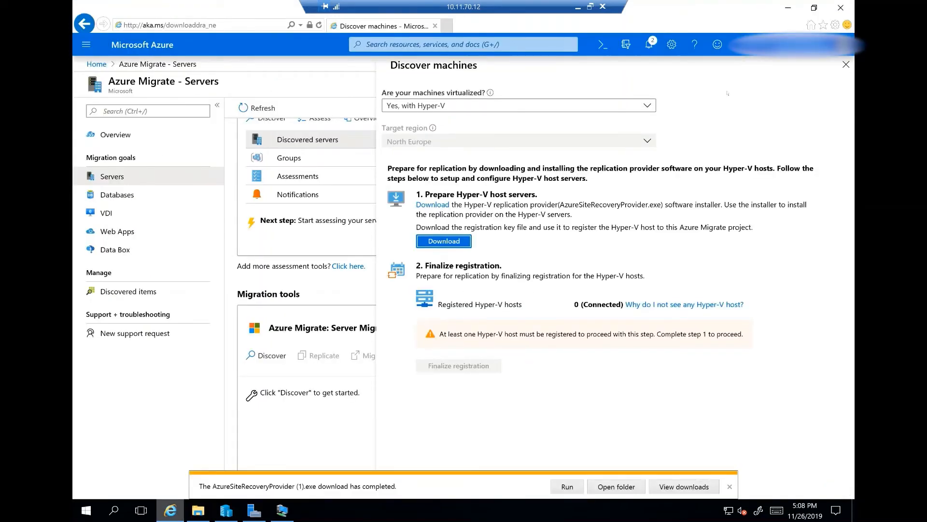
pyautogui.click(846, 64)
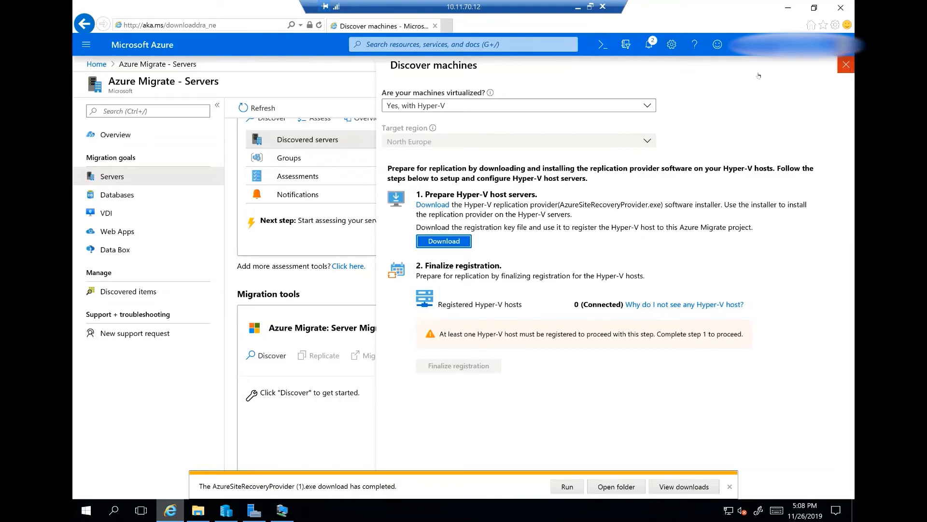
pyautogui.click(262, 109)
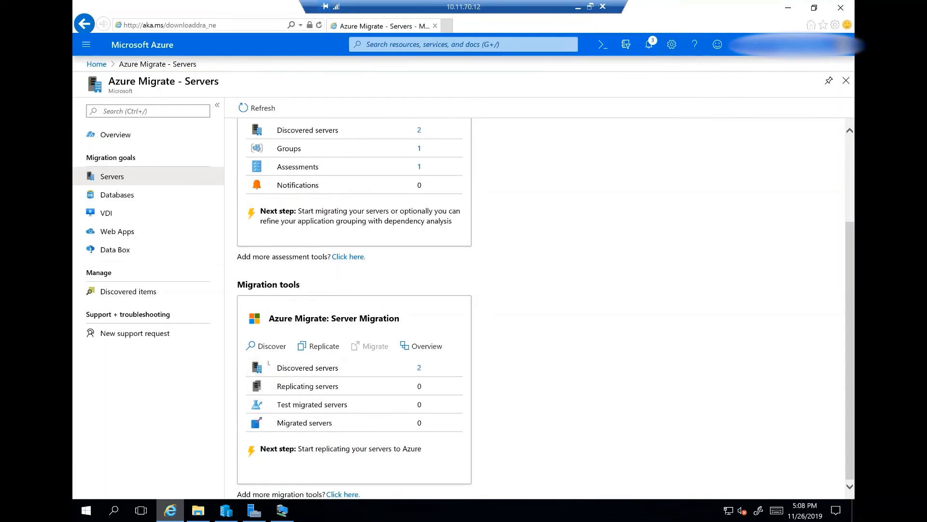
# Reopen machine discovery for Server Migration with Hyper-V as the platform and finalize the host registration.
pyautogui.click(267, 346)
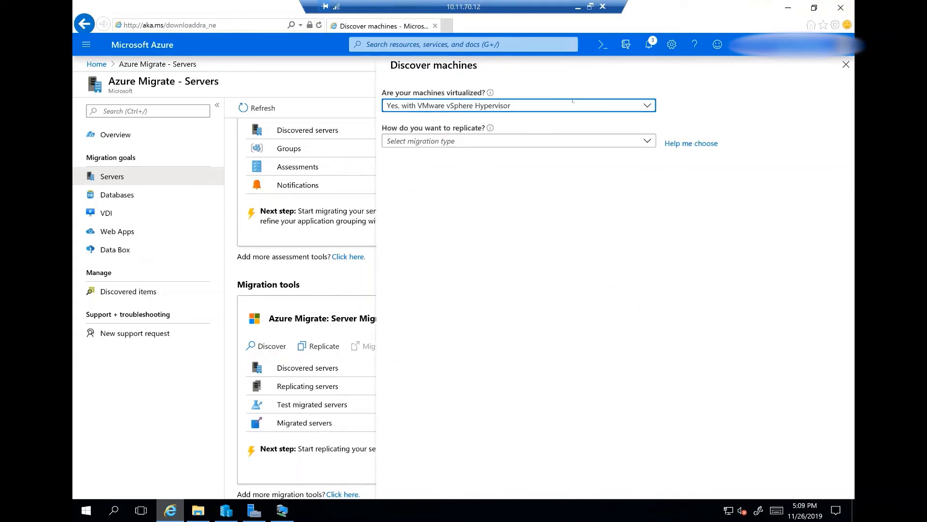
pyautogui.click(558, 109)
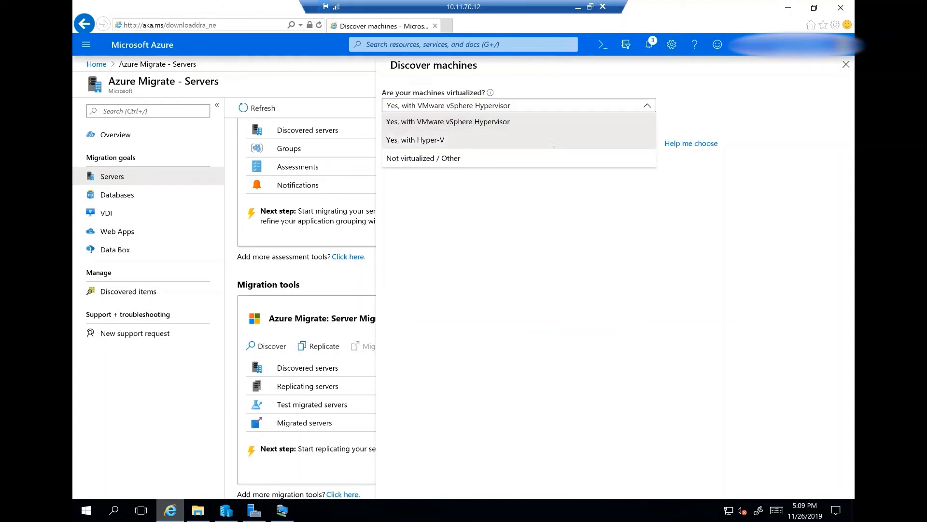
pyautogui.click(553, 145)
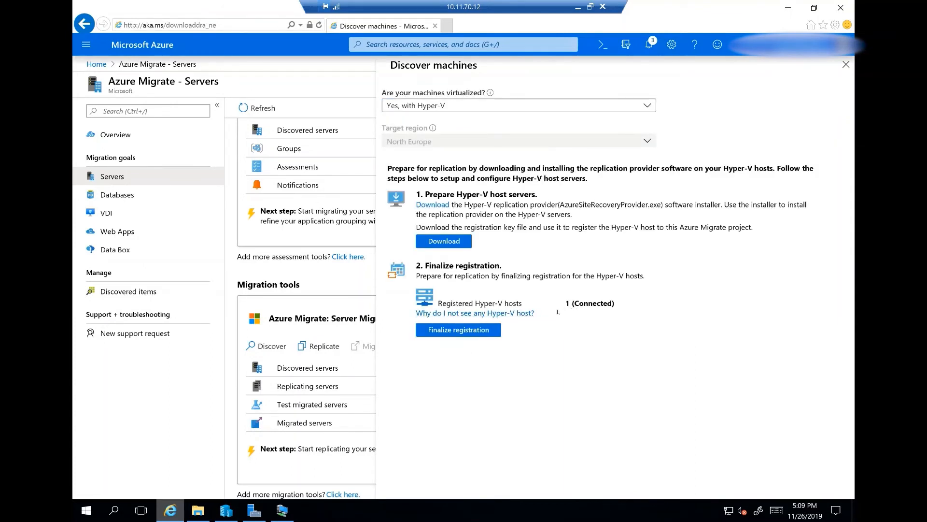
pyautogui.click(474, 327)
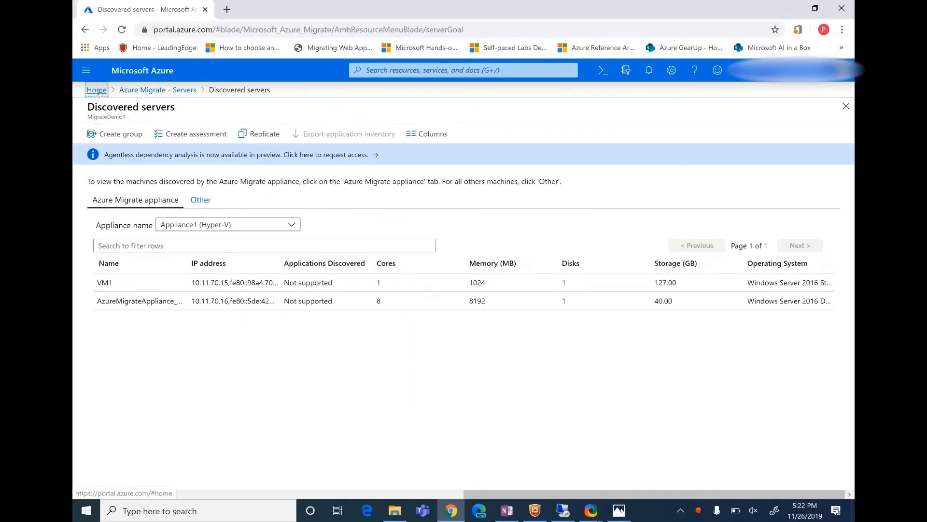
# Start creating a storage account from the Azure Marketplace, using the MigrateDemo resource group.
pyautogui.click(95, 89)
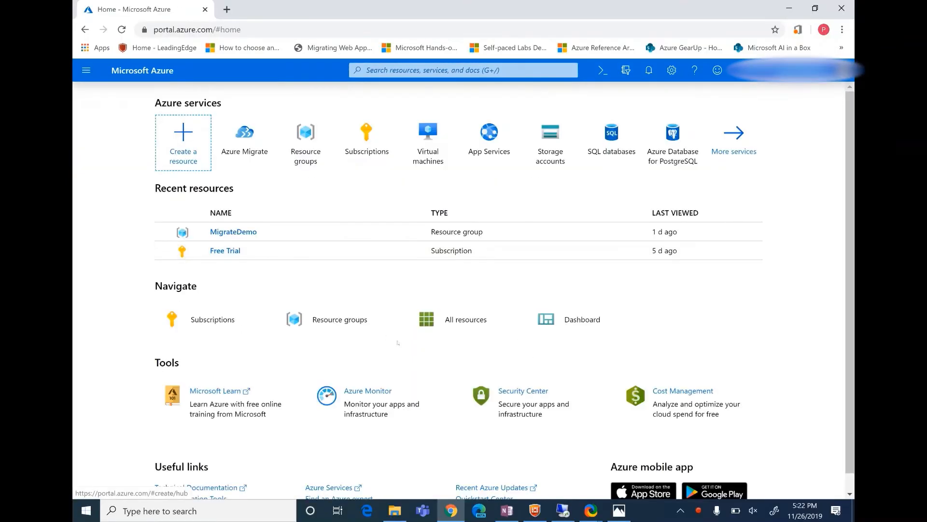
pyautogui.click(166, 136)
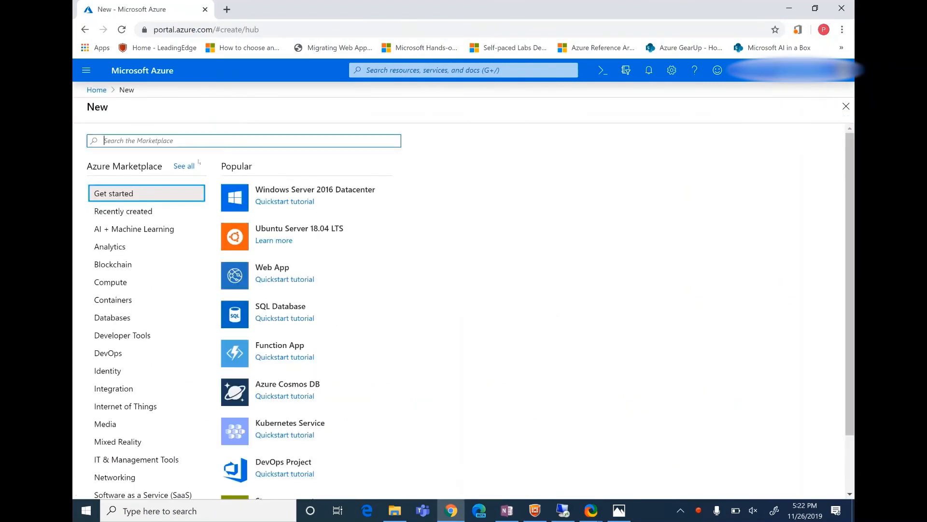
pyautogui.write('storage account')
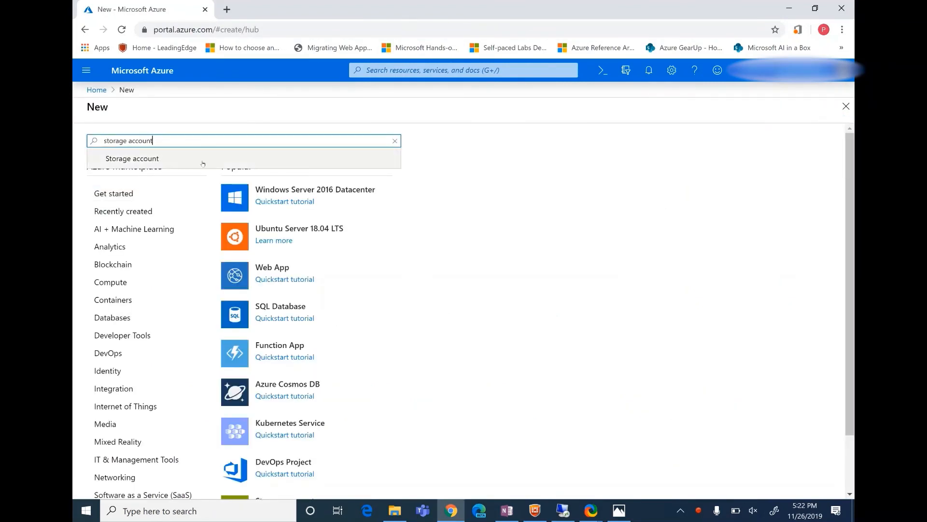
pyautogui.click(131, 155)
pyautogui.click(180, 178)
pyautogui.click(367, 289)
pyautogui.click(259, 306)
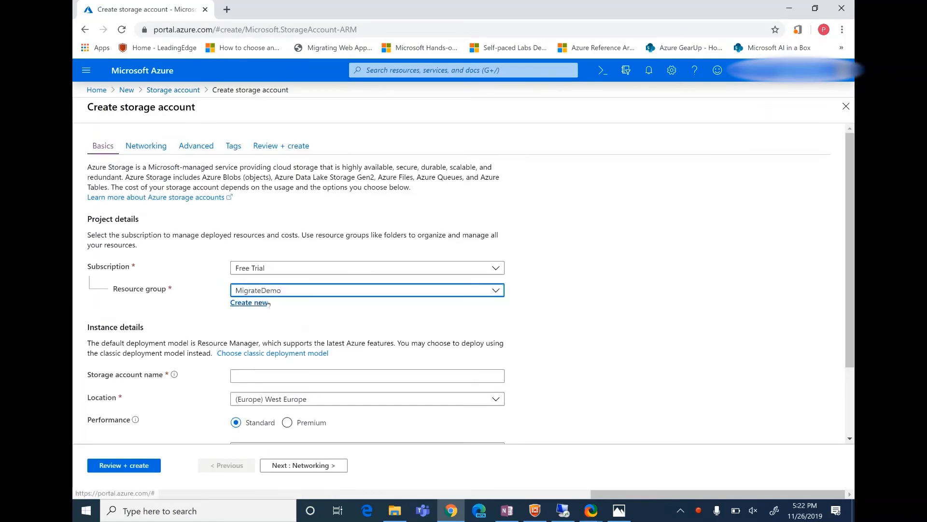
# Name the new storage account migratestorage2006, using only lowercase letters and numbers.
pyautogui.scroll(-2, 368, 290)
pyautogui.click(295, 285)
pyautogui.write('MigrateStorage2006')
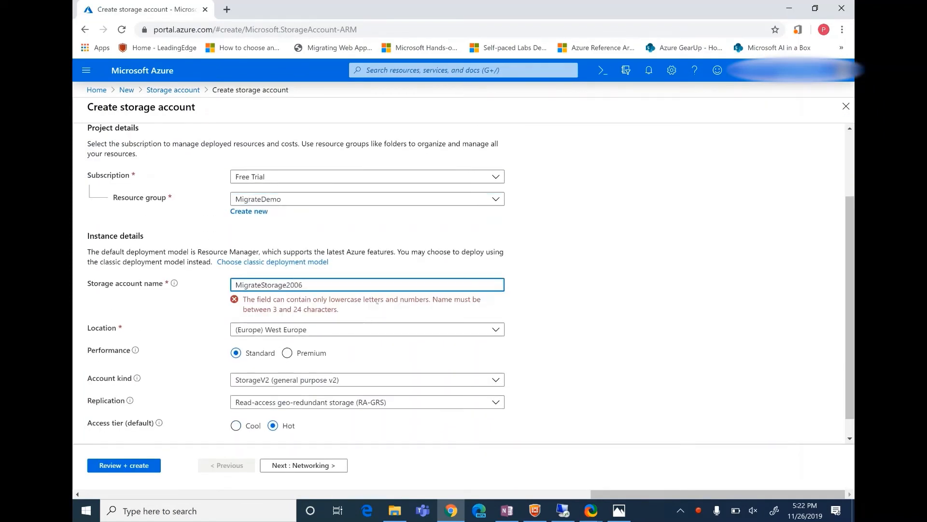
pyautogui.hotkey('ctrl', 'a')
pyautogui.write('migratestorage2006')
# Set the storage account's location to (Europe) North Europe.
pyautogui.click(426, 308)
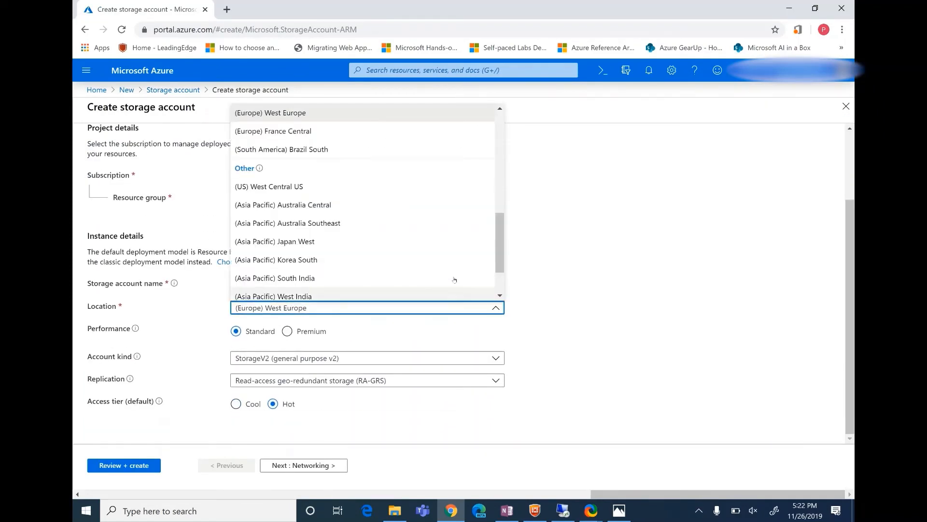
pyautogui.click(545, 318)
pyautogui.click(318, 308)
pyautogui.press('BackSpace')
pyautogui.press('BackSpace')
pyautogui.press('BackSpace')
pyautogui.press('BackSpace')
pyautogui.press('BackSpace')
pyautogui.press('BackSpace')
pyautogui.press('BackSpace')
pyautogui.press('BackSpace')
pyautogui.press('BackSpace')
pyautogui.press('BackSpace')
pyautogui.press('BackSpace')
pyautogui.press('BackSpace')
pyautogui.press('BackSpace')
pyautogui.press('BackSpace')
pyautogui.press('BackSpace')
pyautogui.press('BackSpace')
pyautogui.press('BackSpace')
pyautogui.press('BackSpace')
pyautogui.press('BackSpace')
pyautogui.press('BackSpace')
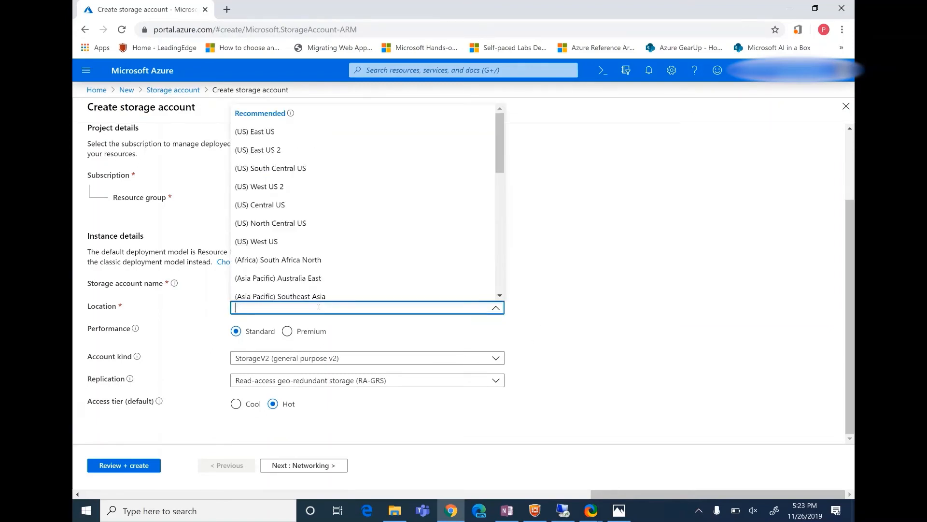
pyautogui.write('North Eur')
pyautogui.click(312, 292)
pyautogui.click(612, 281)
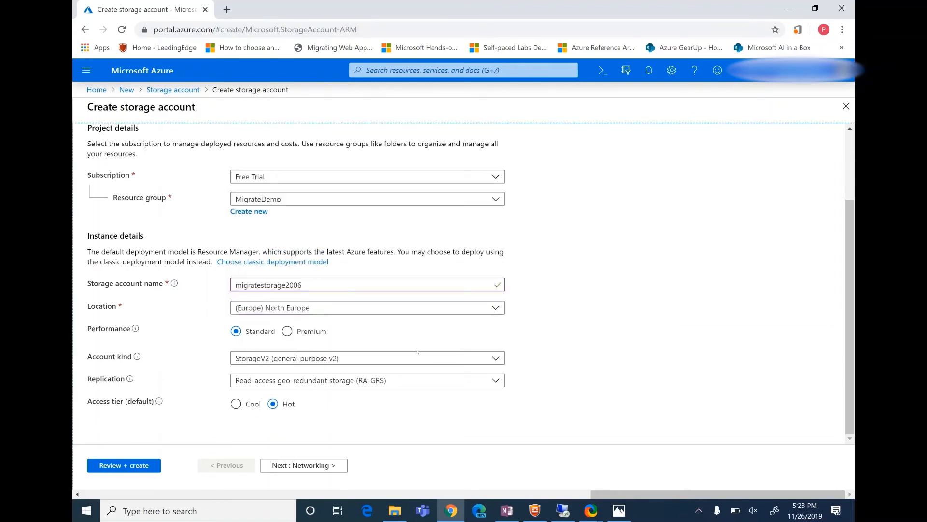
# Set the account kind to Storage (general purpose v1) and the replication to Locally-redundant storage (LRS).
pyautogui.click(344, 357)
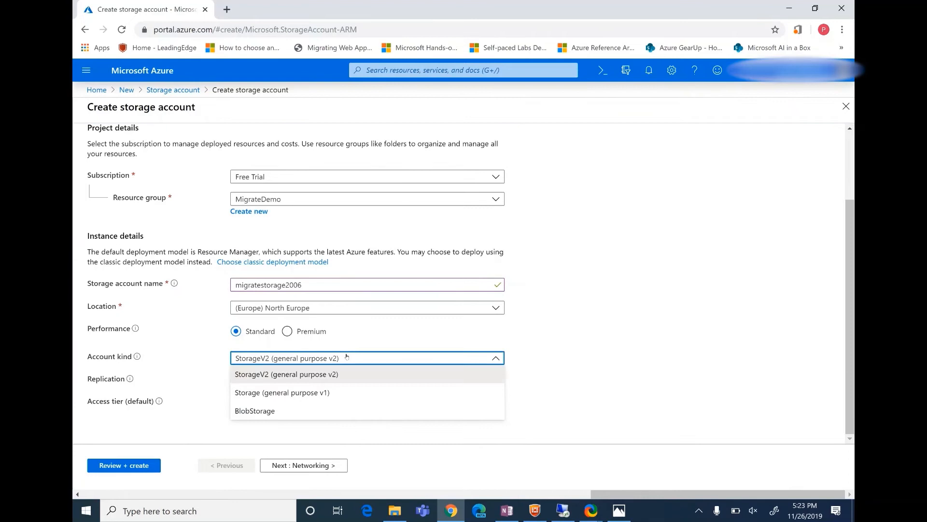
pyautogui.click(340, 392)
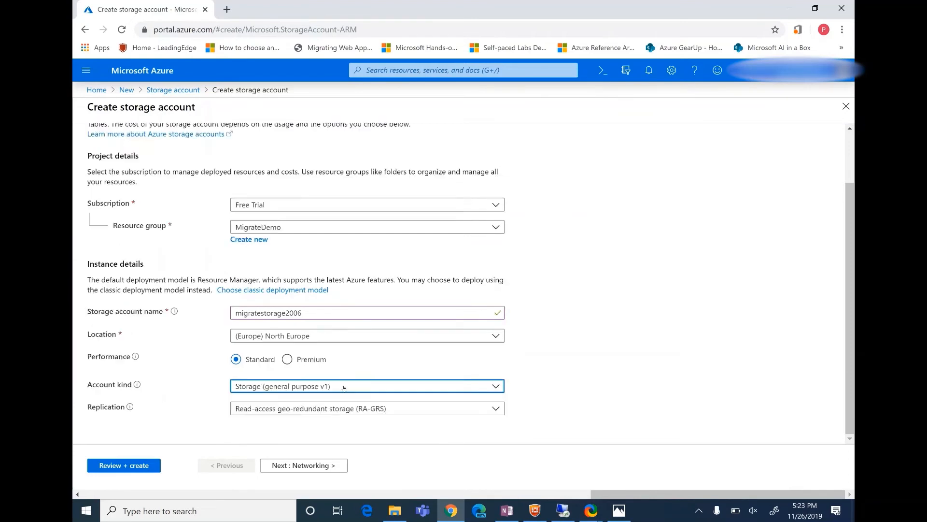
pyautogui.click(387, 410)
pyautogui.click(372, 423)
pyautogui.click(439, 430)
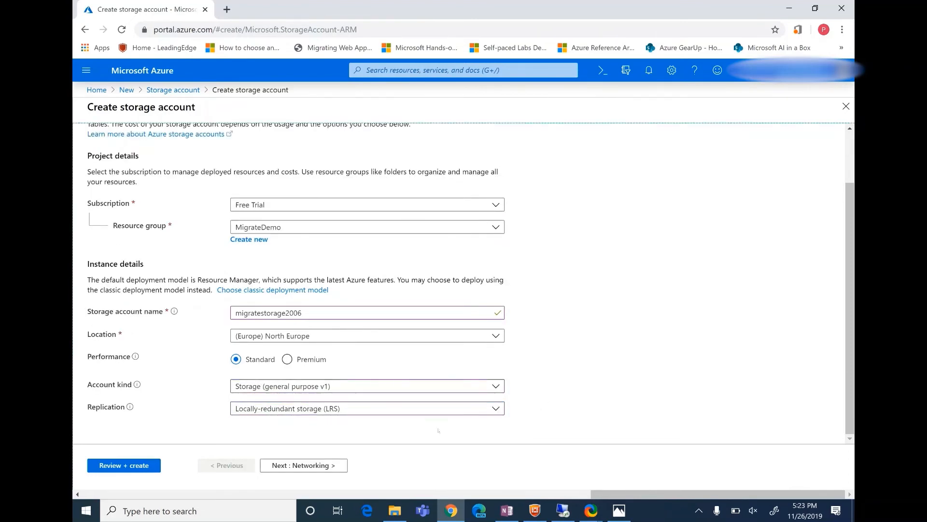
# Keep the default networking, advanced and tag settings, and proceed to review and create the storage account.
pyautogui.click(327, 465)
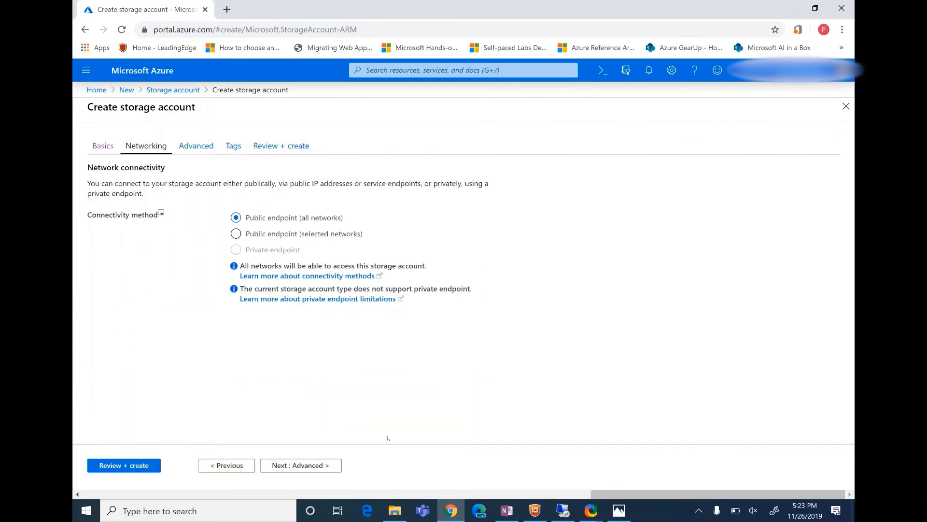
pyautogui.click(338, 465)
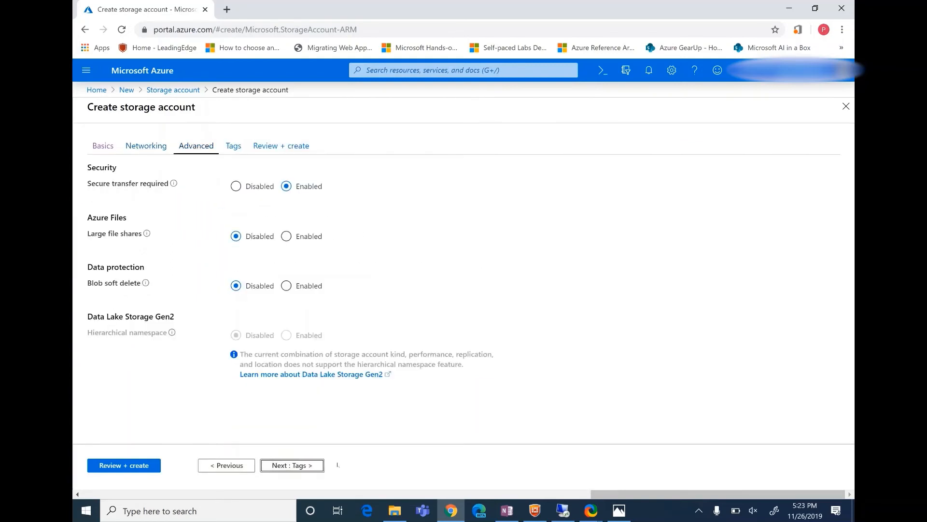
pyautogui.click(322, 465)
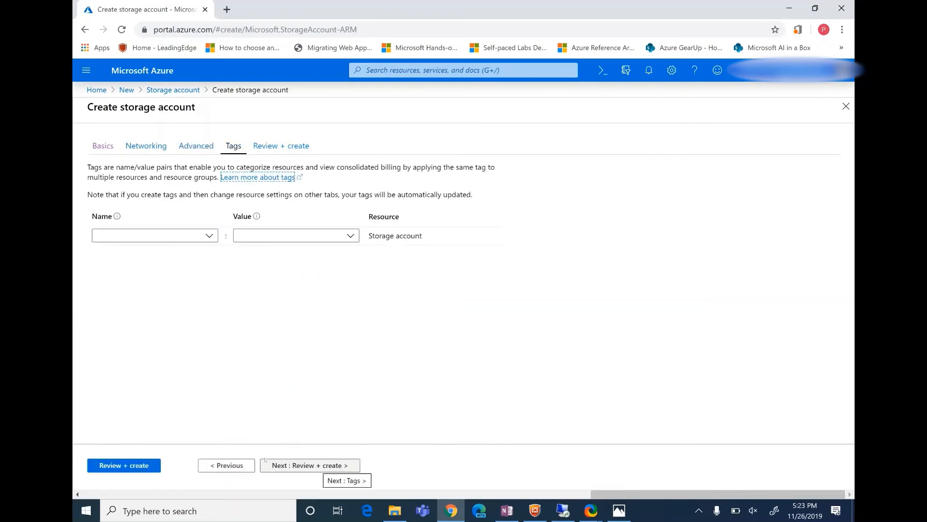
pyautogui.click(311, 463)
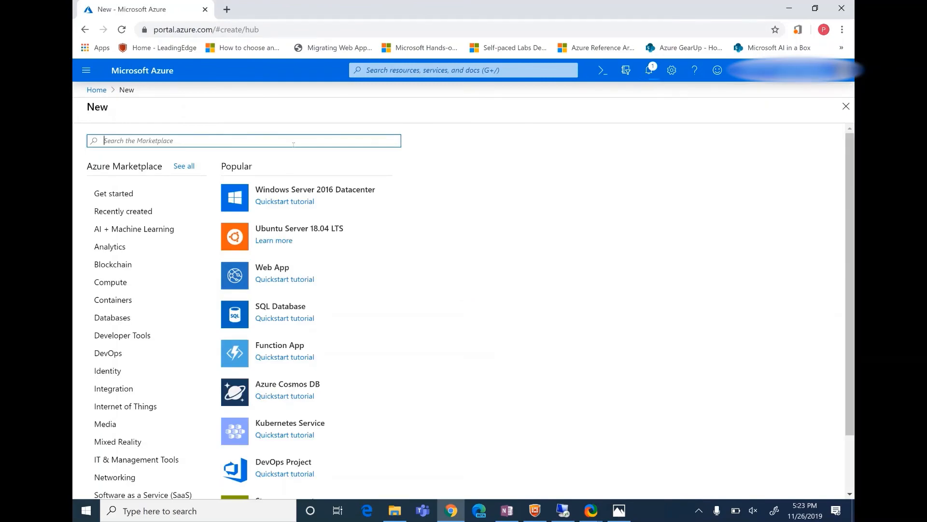
# Create a virtual network named VNDemo from the Marketplace with address space 192.168.0.0/24 in the MigrateDemo resource group.
pyautogui.write('virtual network')
pyautogui.click(301, 155)
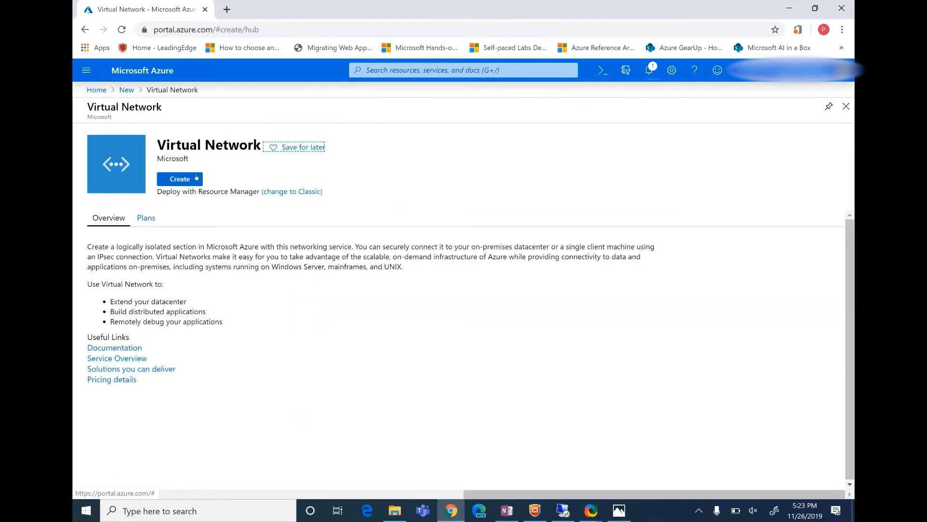
pyautogui.click(196, 178)
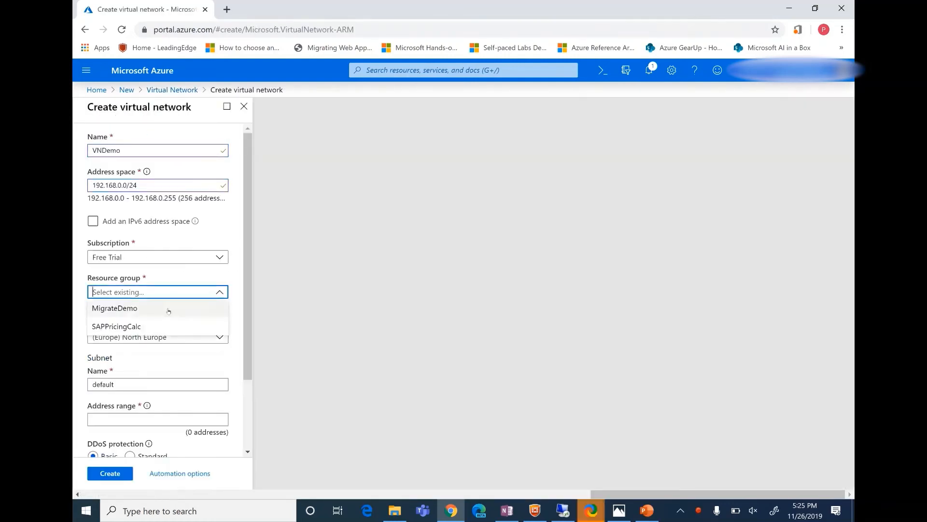
pyautogui.click(168, 310)
pyautogui.click(110, 474)
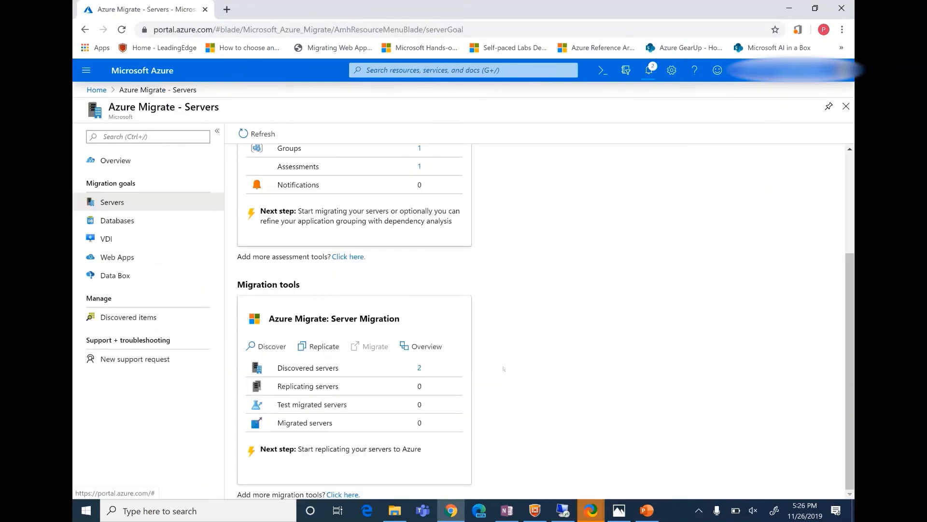
# Start server replication in Azure Migrate: Server Migration with Hyper-V as the source virtualization type.
pyautogui.click(311, 348)
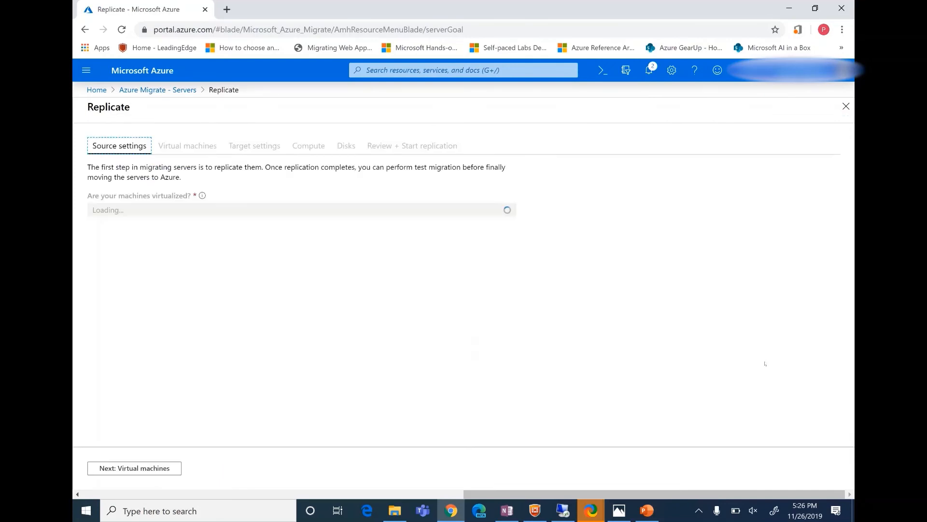
pyautogui.click(386, 210)
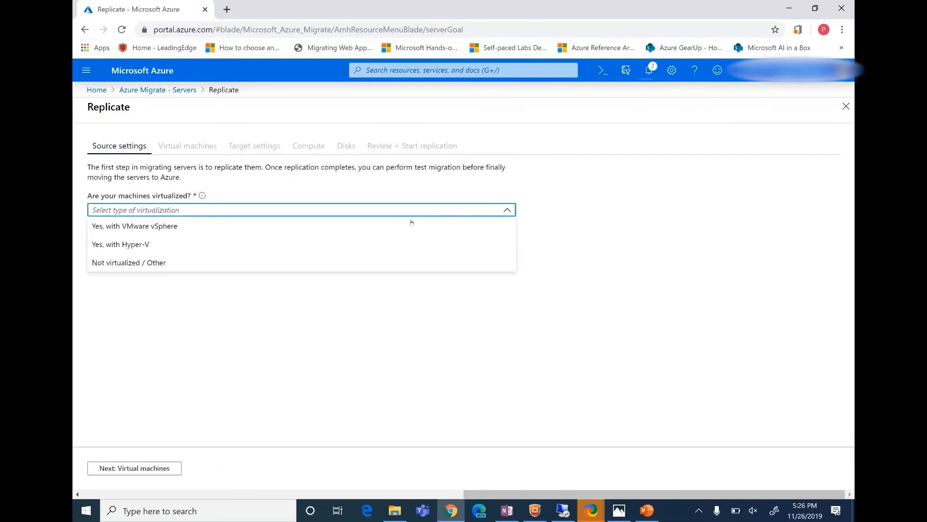
pyautogui.click(386, 245)
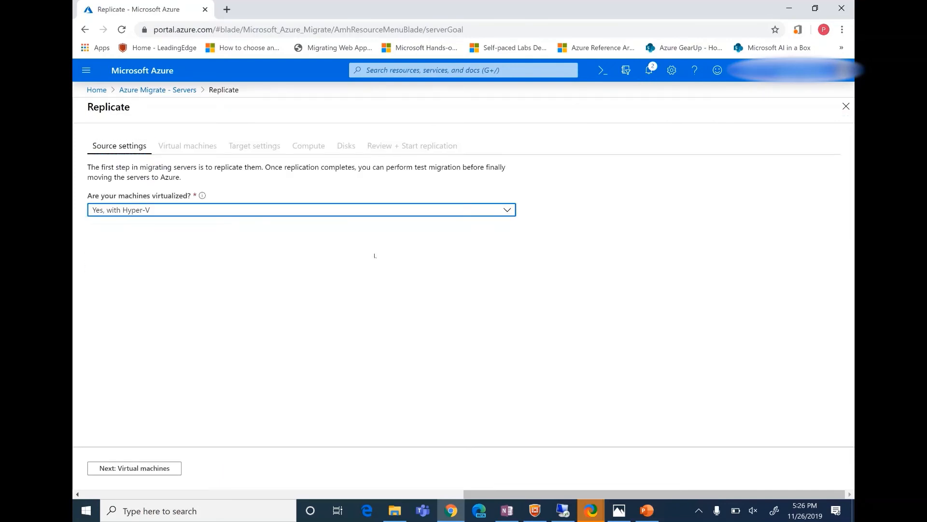
pyautogui.click(170, 468)
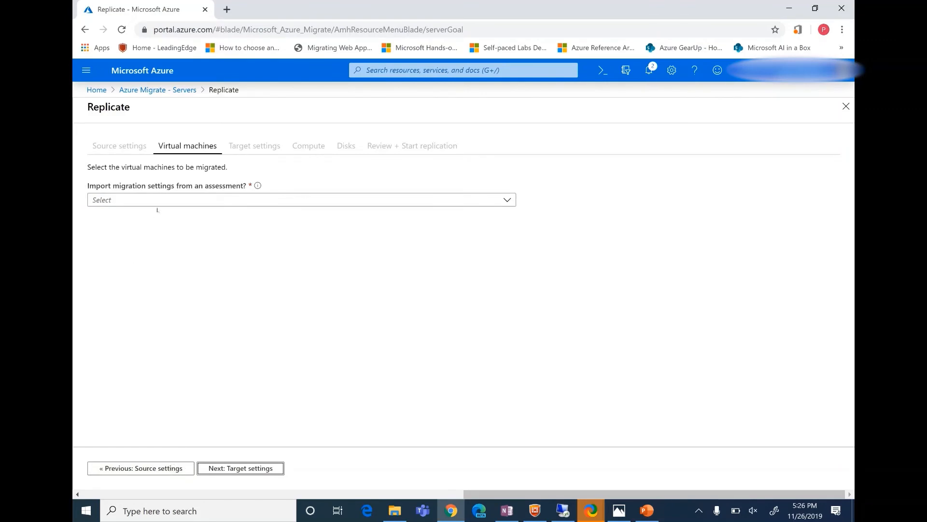
# Apply migration settings from Assessment1 of the DemoVMs group and select VM1 for replication.
pyautogui.click(157, 203)
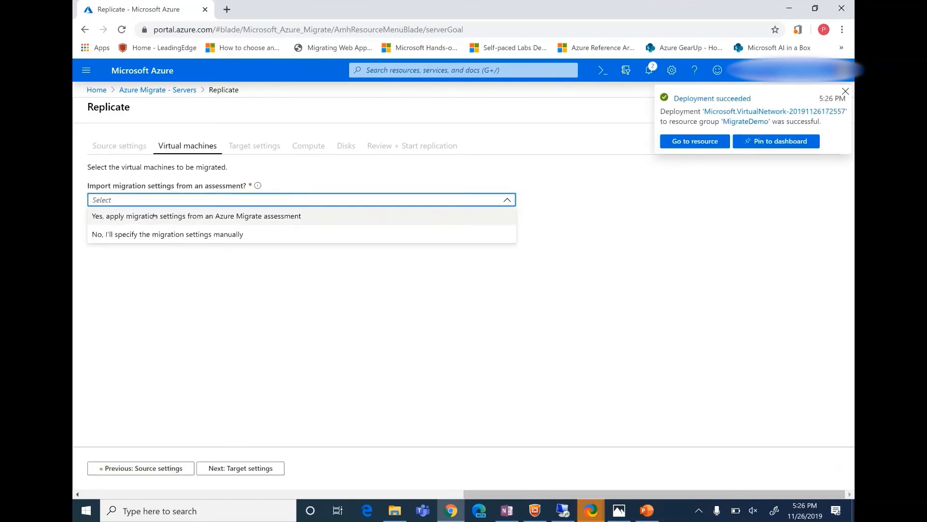
pyautogui.click(153, 216)
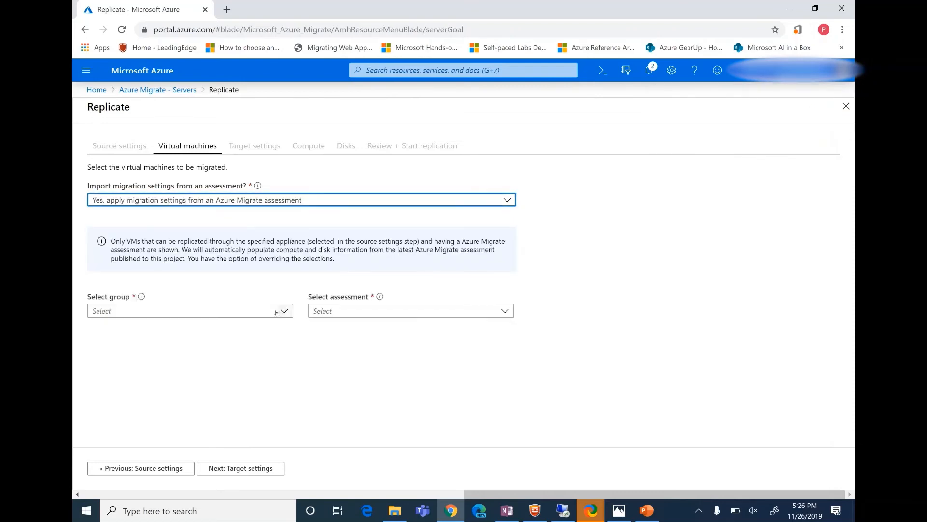
pyautogui.click(273, 313)
pyautogui.click(265, 326)
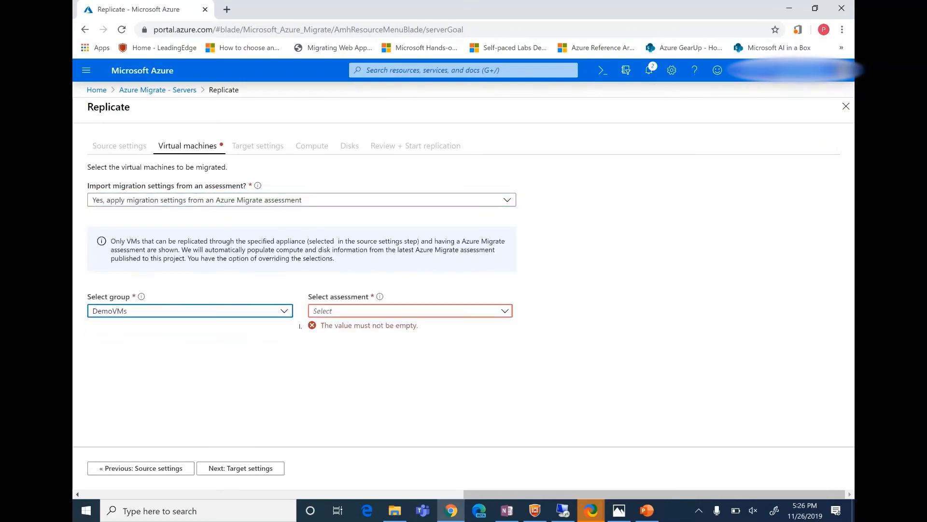
pyautogui.click(347, 311)
pyautogui.click(357, 329)
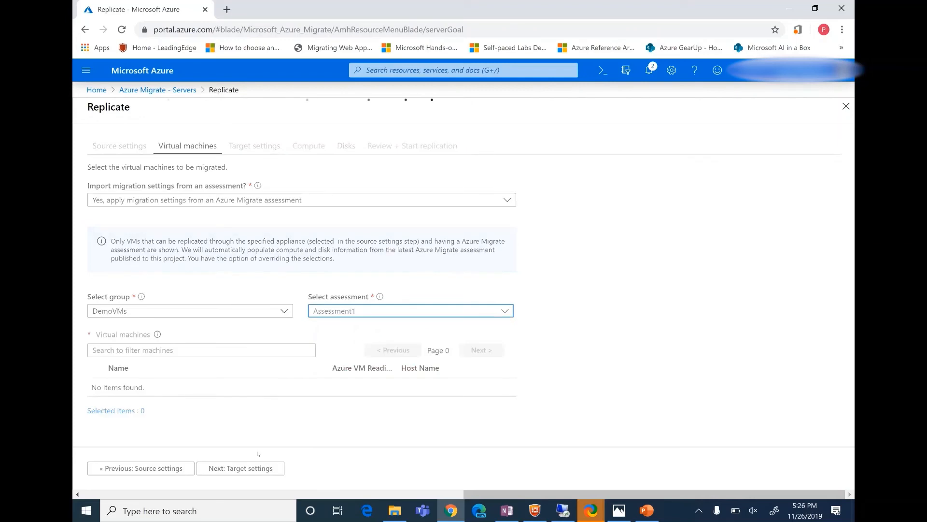
pyautogui.click(263, 385)
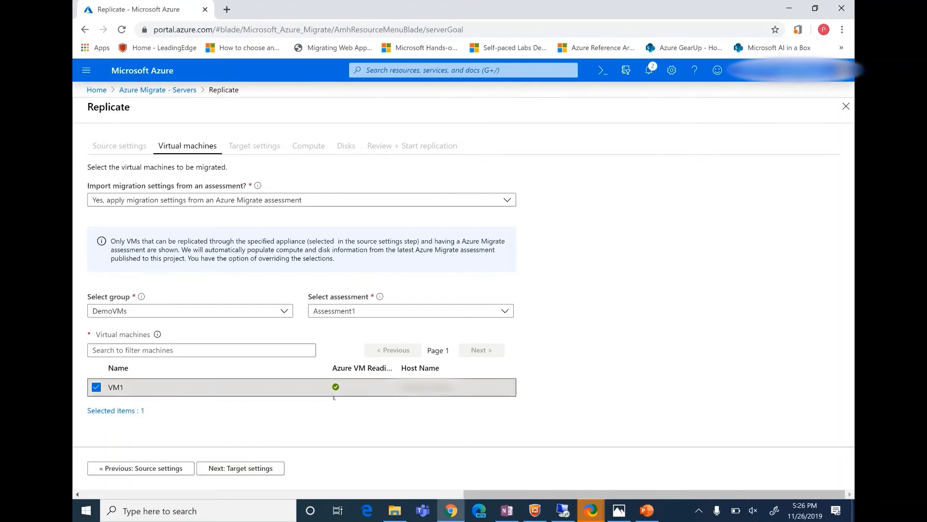
pyautogui.click(240, 468)
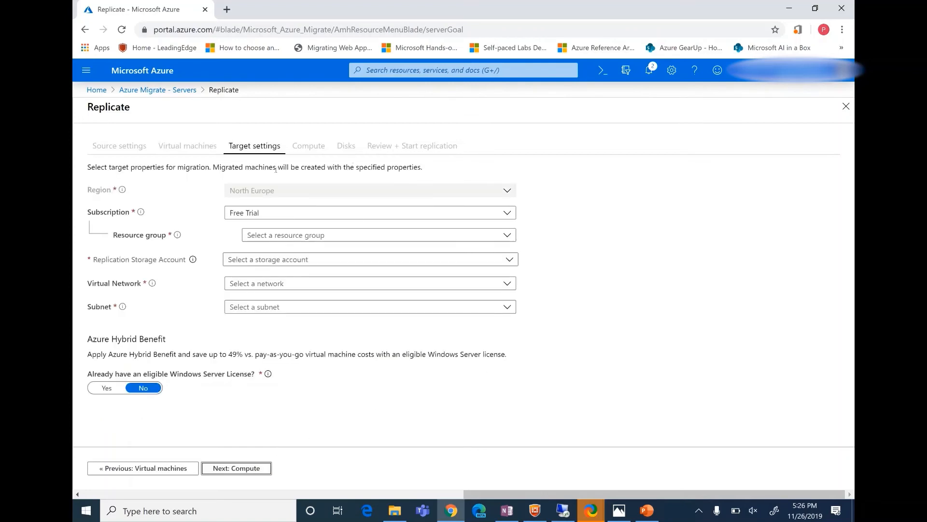
# Set the replication target to resource group MigrateDemo, storage account migratestorage2006, virtual network VNDemo and the default subnet.
pyautogui.click(375, 235)
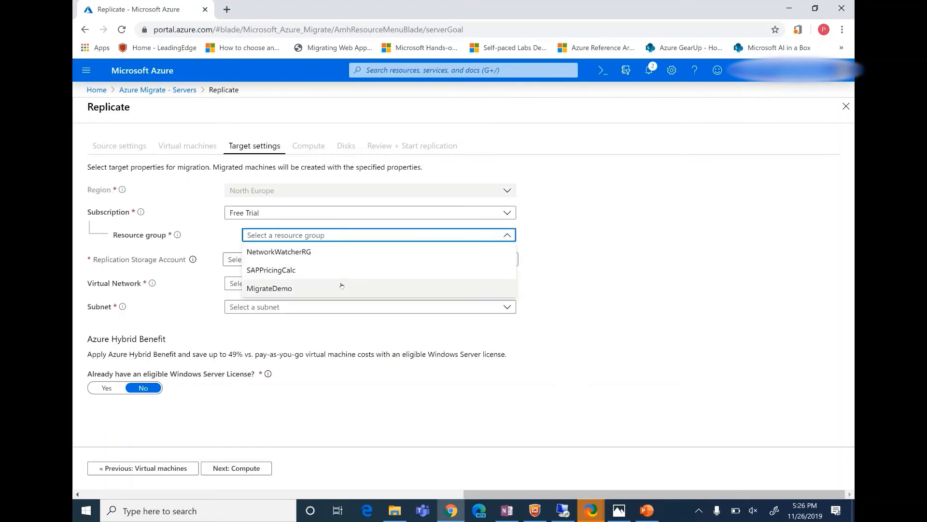
pyautogui.click(341, 287)
pyautogui.click(334, 259)
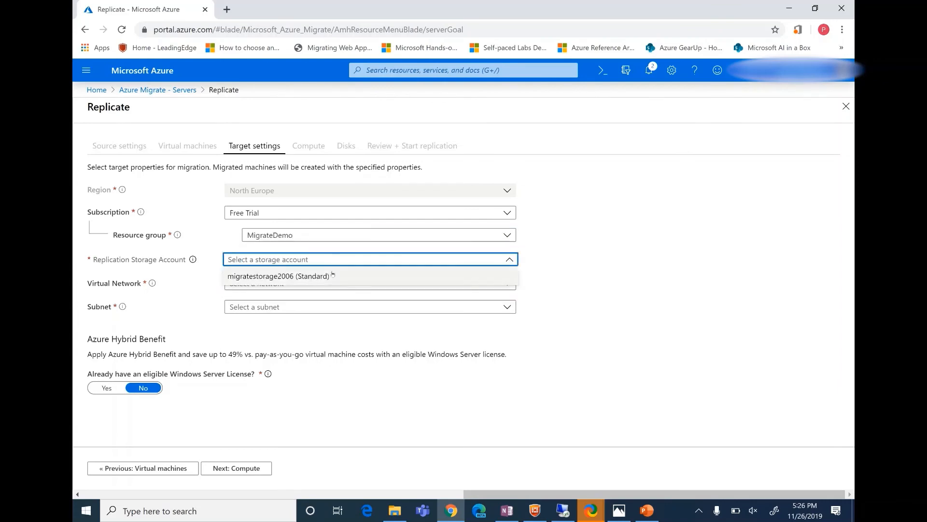
pyautogui.click(332, 276)
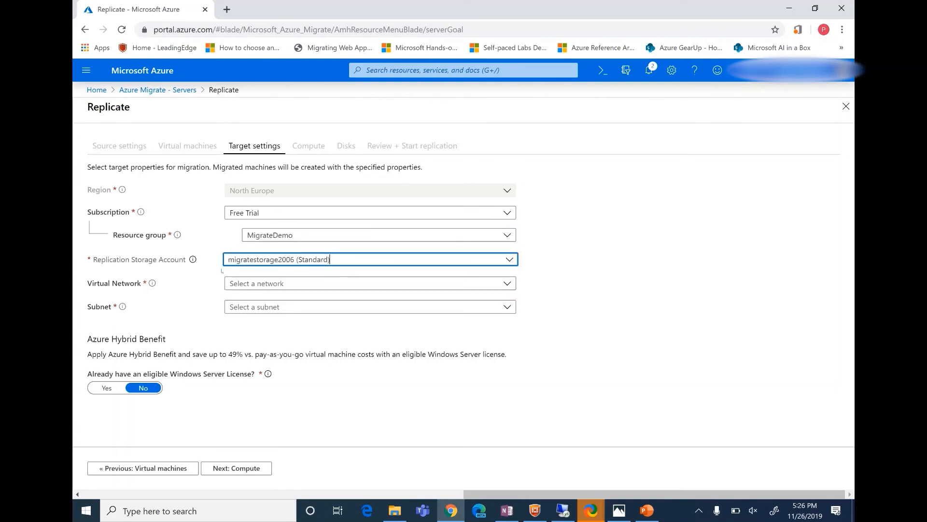
pyautogui.click(259, 287)
pyautogui.click(271, 298)
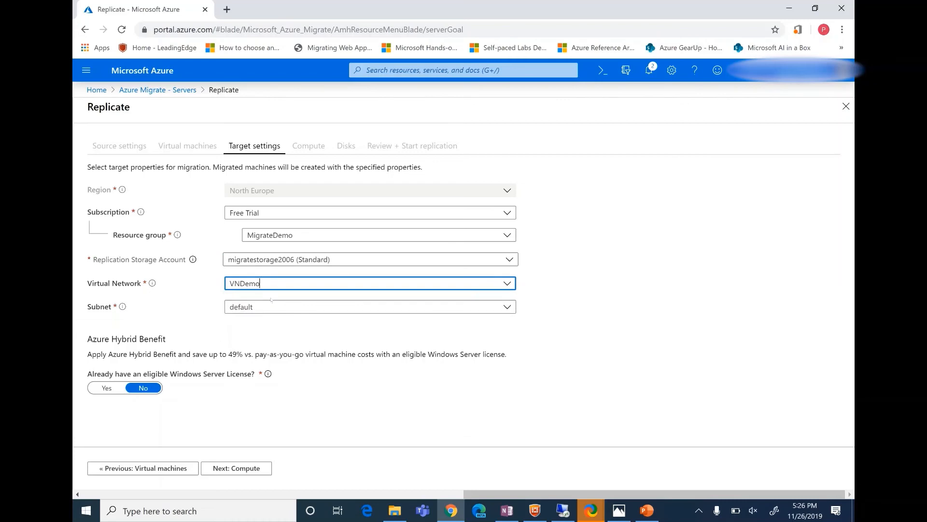
pyautogui.click(247, 307)
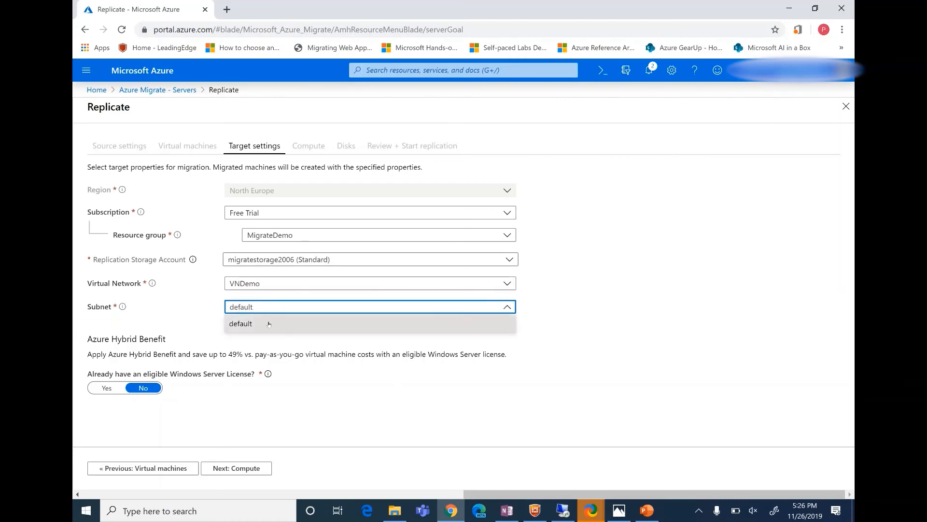
pyautogui.click(244, 322)
pyautogui.click(253, 468)
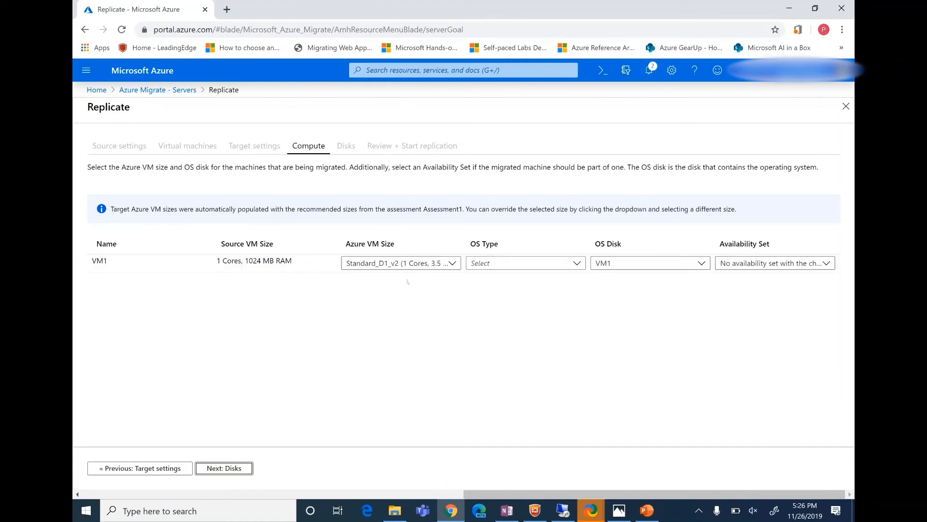
# Set VM1's OS type to Windows in the compute settings.
pyautogui.click(534, 264)
pyautogui.click(562, 279)
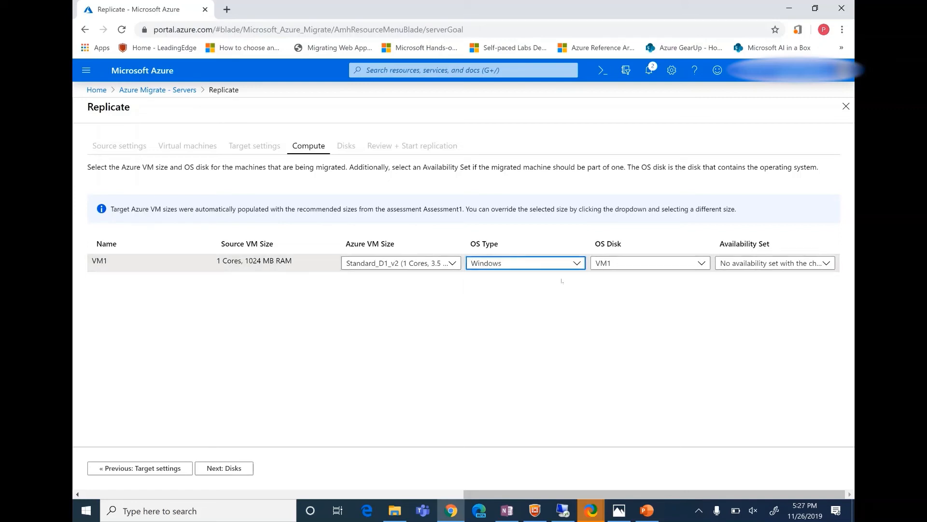
pyautogui.click(677, 288)
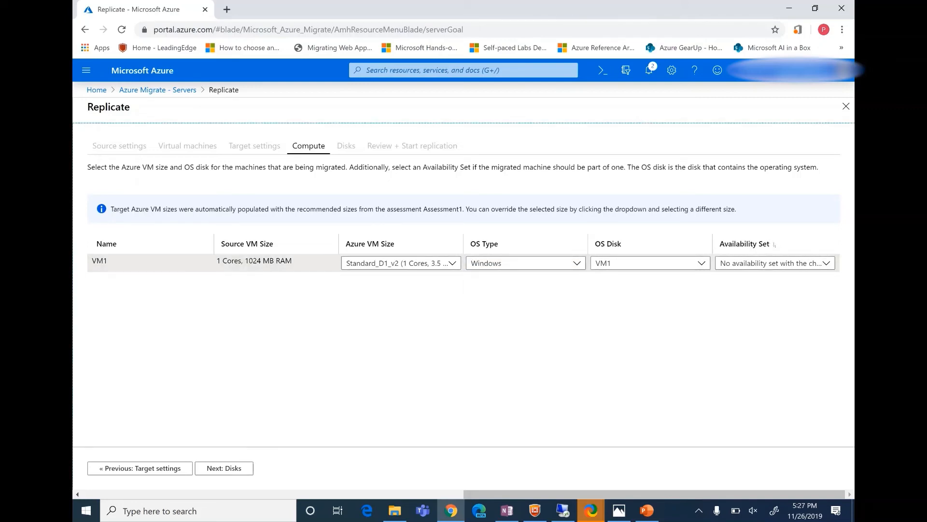
# Keep all of VM1's disks selected for replication and start replicating the machine to Azure.
pyautogui.click(223, 467)
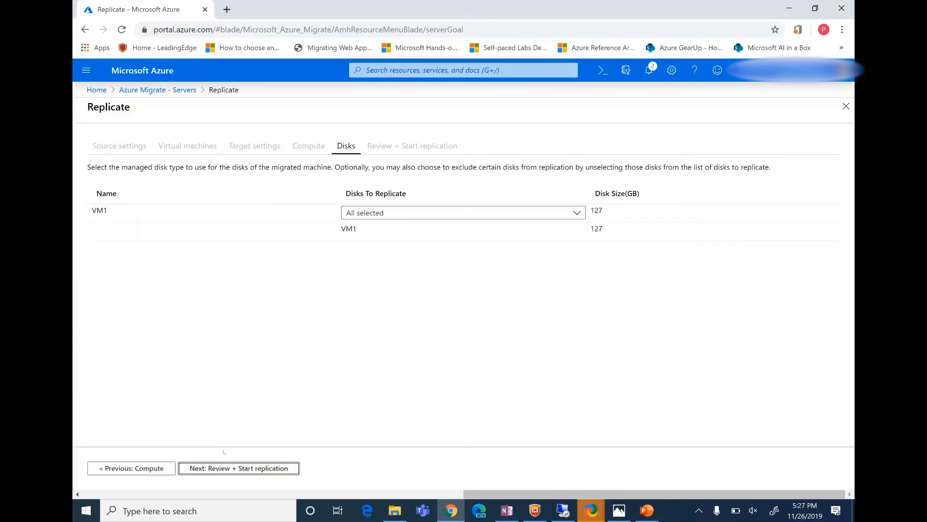
pyautogui.click(235, 468)
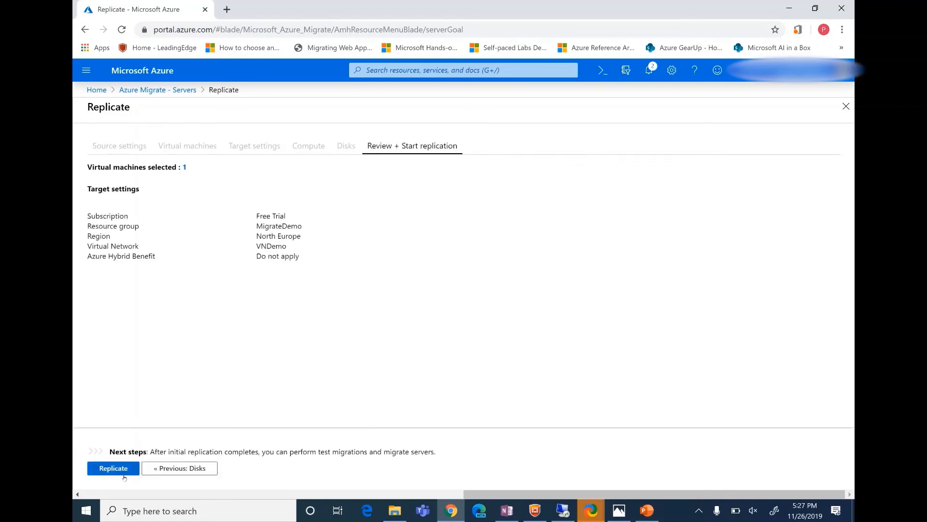
pyautogui.click(124, 468)
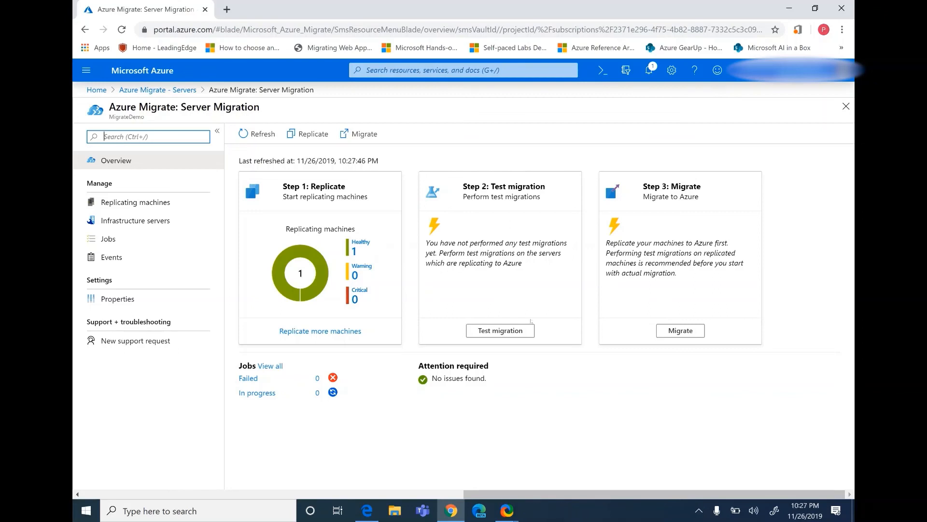
# Start a test migration of VM1 and open its running job from the notifications to follow the progress.
pyautogui.click(501, 330)
pyautogui.click(830, 240)
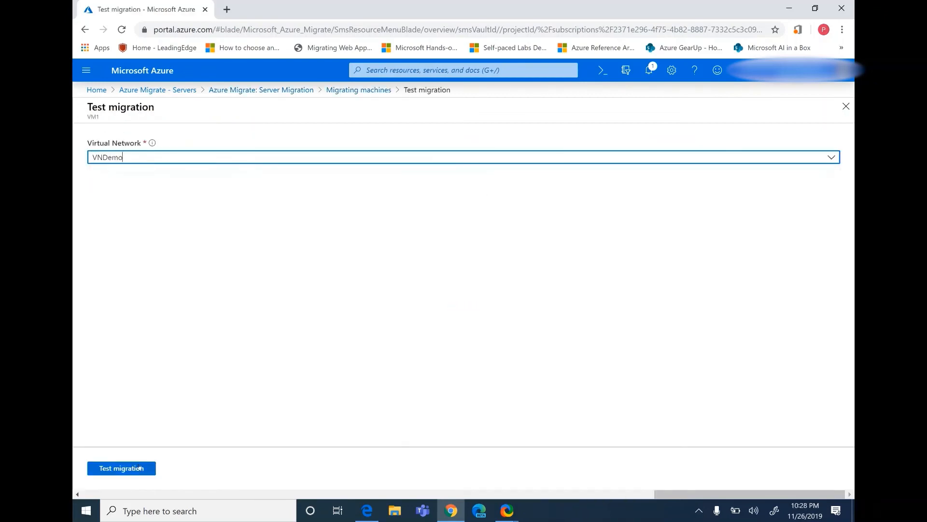
pyautogui.click(122, 468)
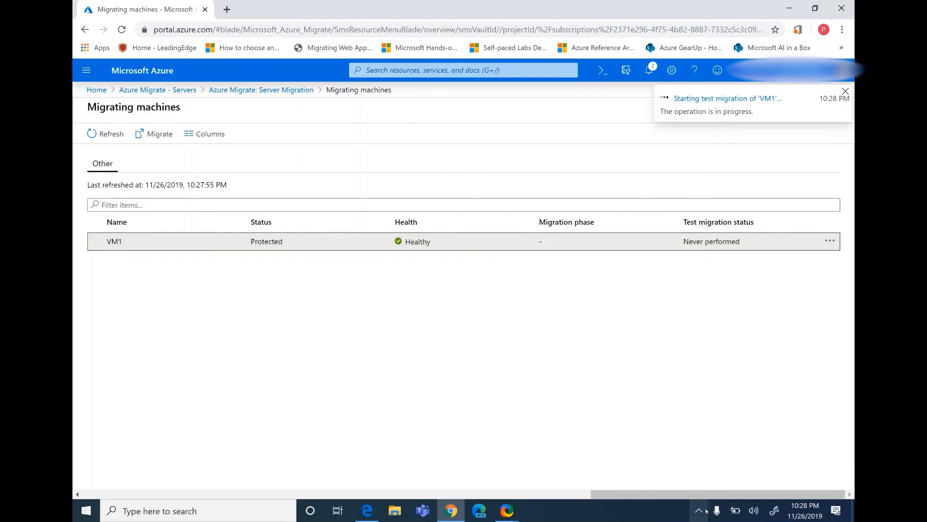
pyautogui.click(649, 70)
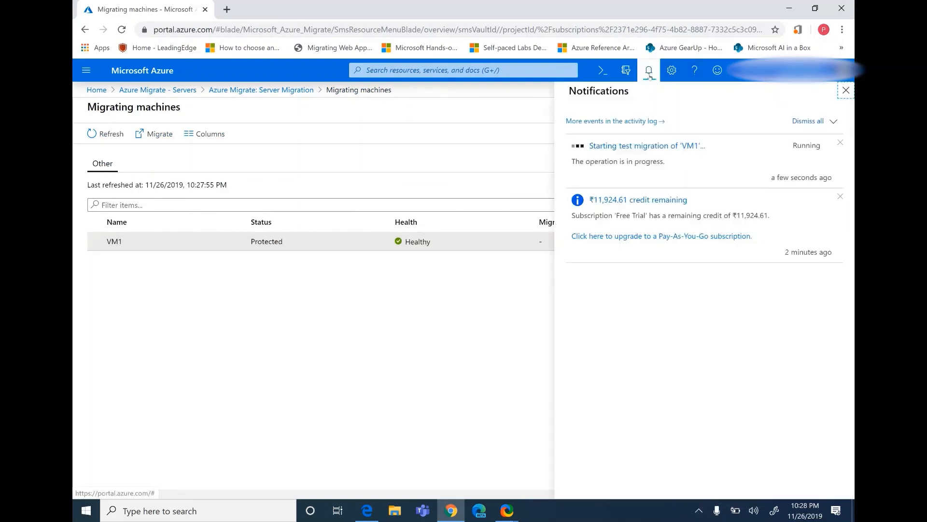
pyautogui.click(665, 147)
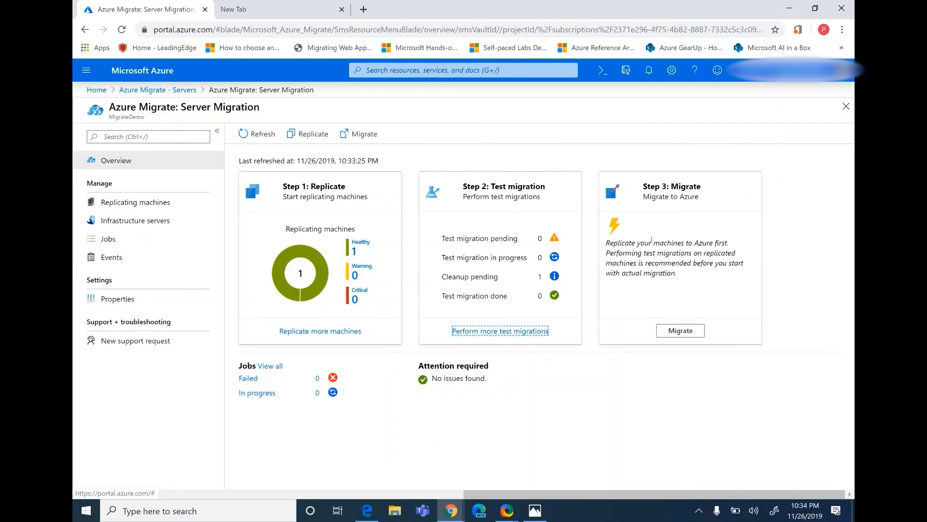
# Clean up VM1's test migration, marking testing as complete so that the test virtual machine is deleted.
pyautogui.click(542, 329)
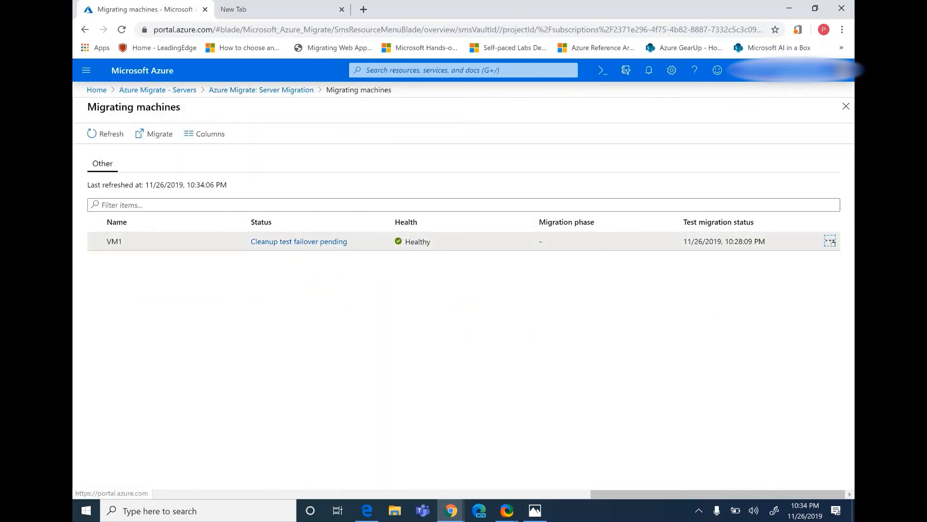
pyautogui.click(830, 241)
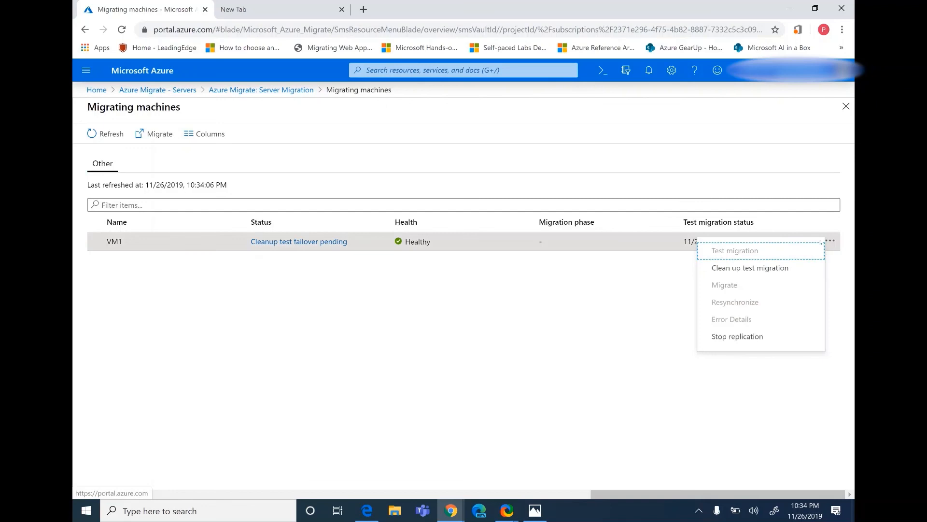
pyautogui.click(761, 269)
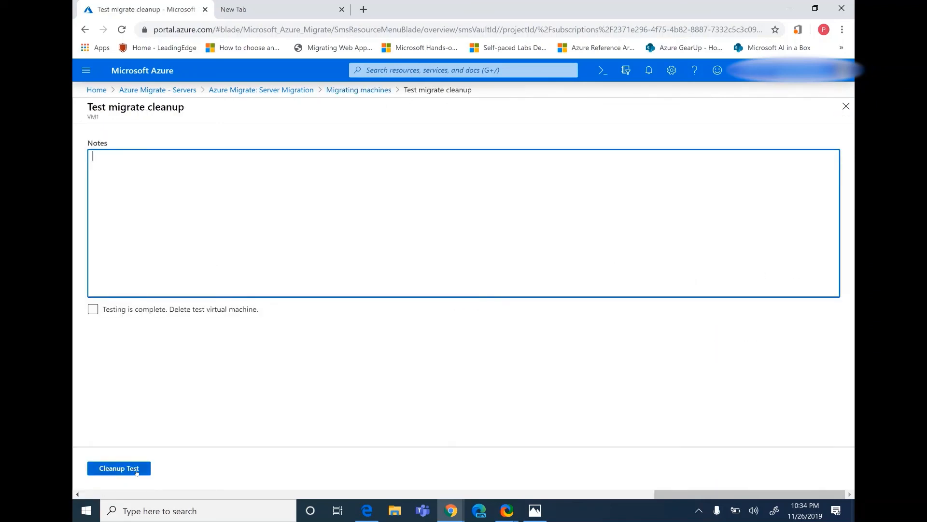
pyautogui.click(93, 309)
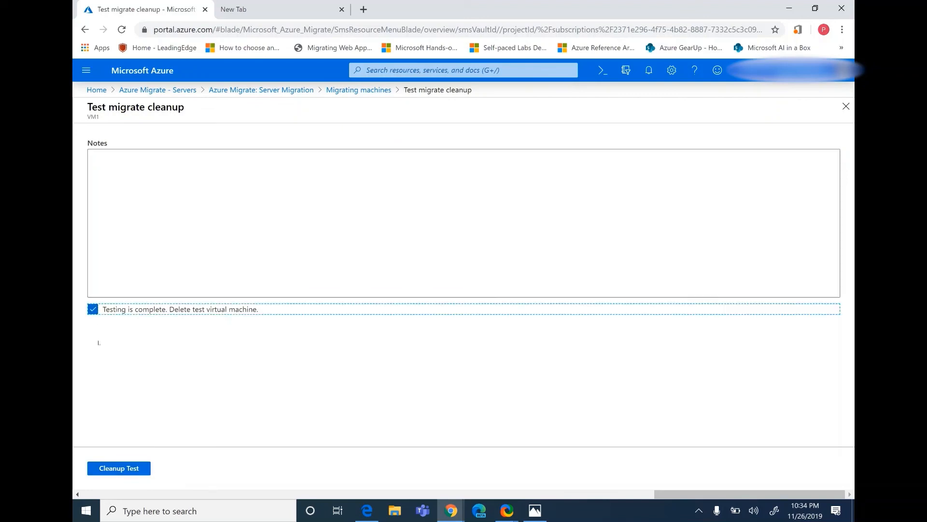
pyautogui.click(126, 468)
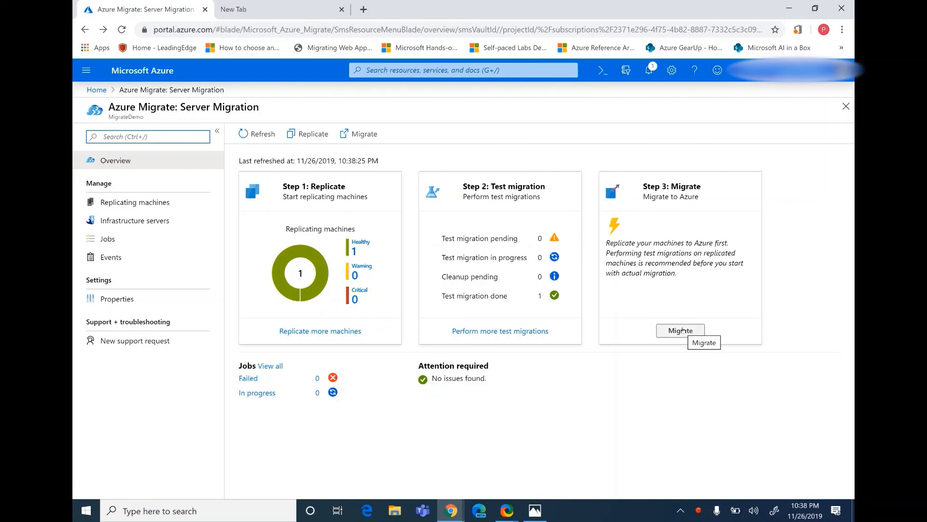
# Migrate VM1 to Azure, keeping the option to shut down machines before migration set to Yes.
pyautogui.click(681, 331)
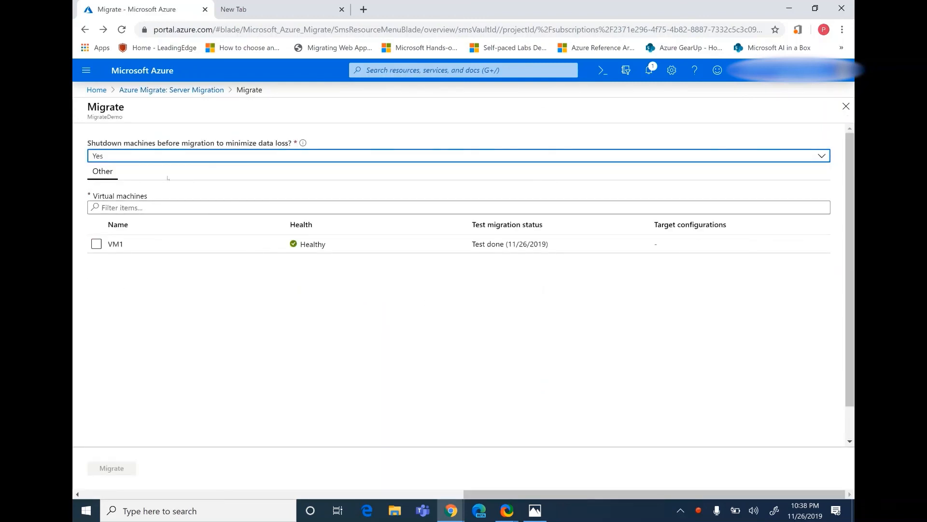
pyautogui.click(97, 244)
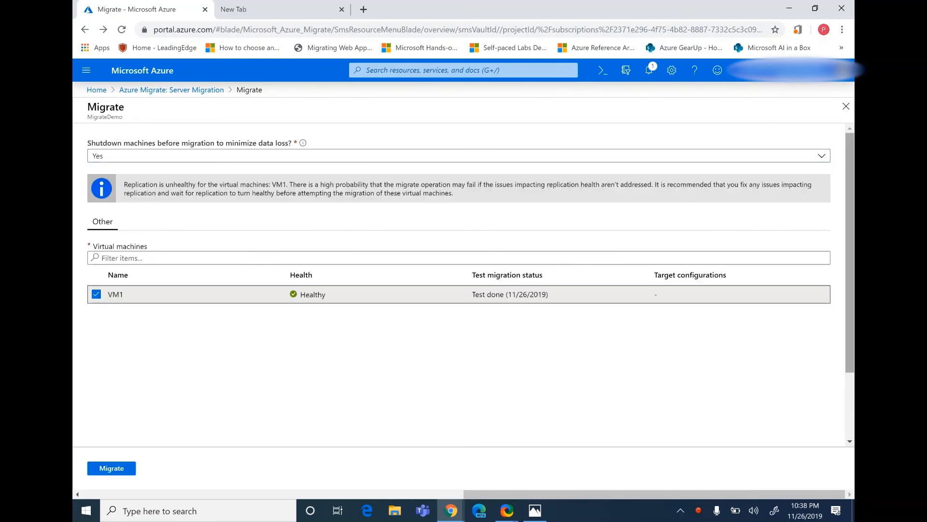
pyautogui.click(120, 468)
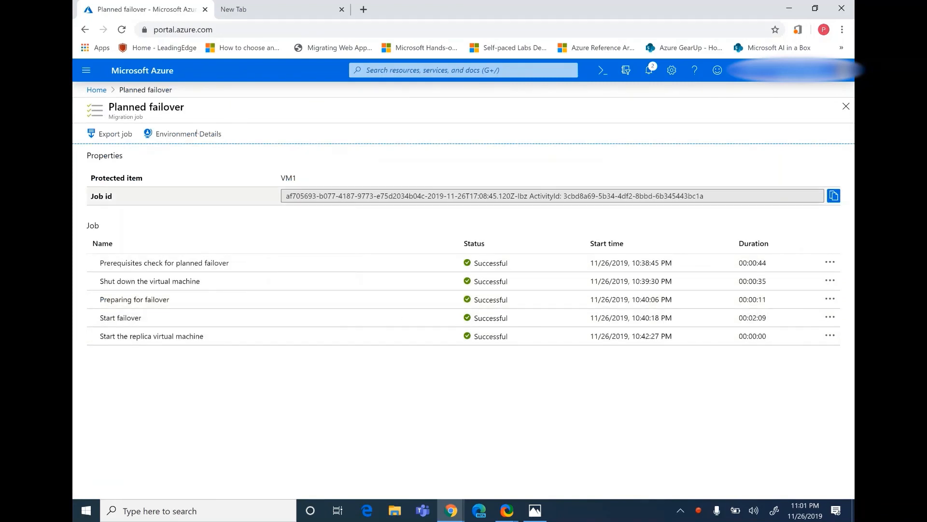
# Return to the portal home page and open the MigrateDemo resource group.
pyautogui.click(101, 90)
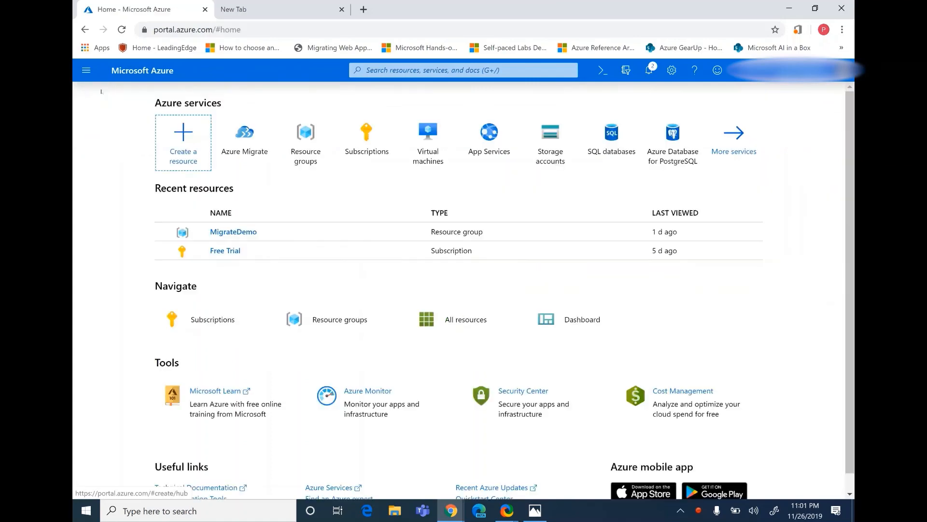
pyautogui.click(226, 232)
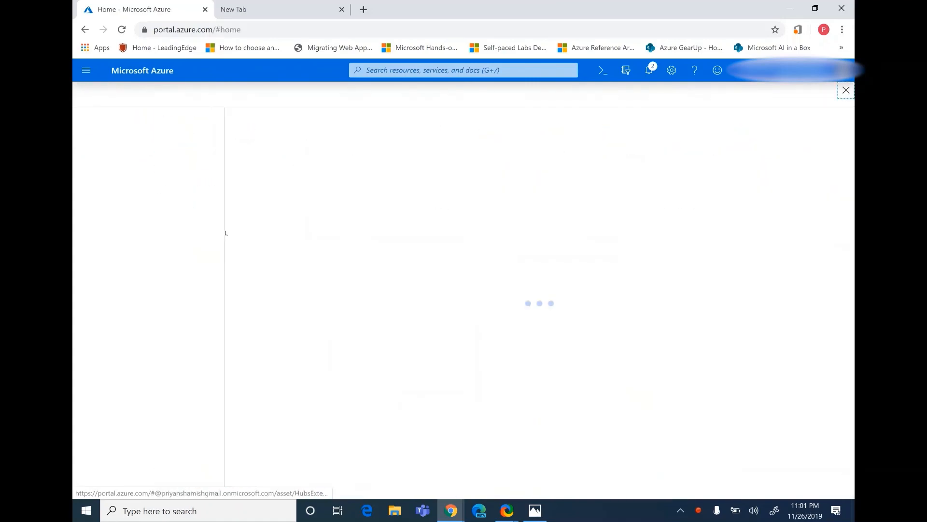